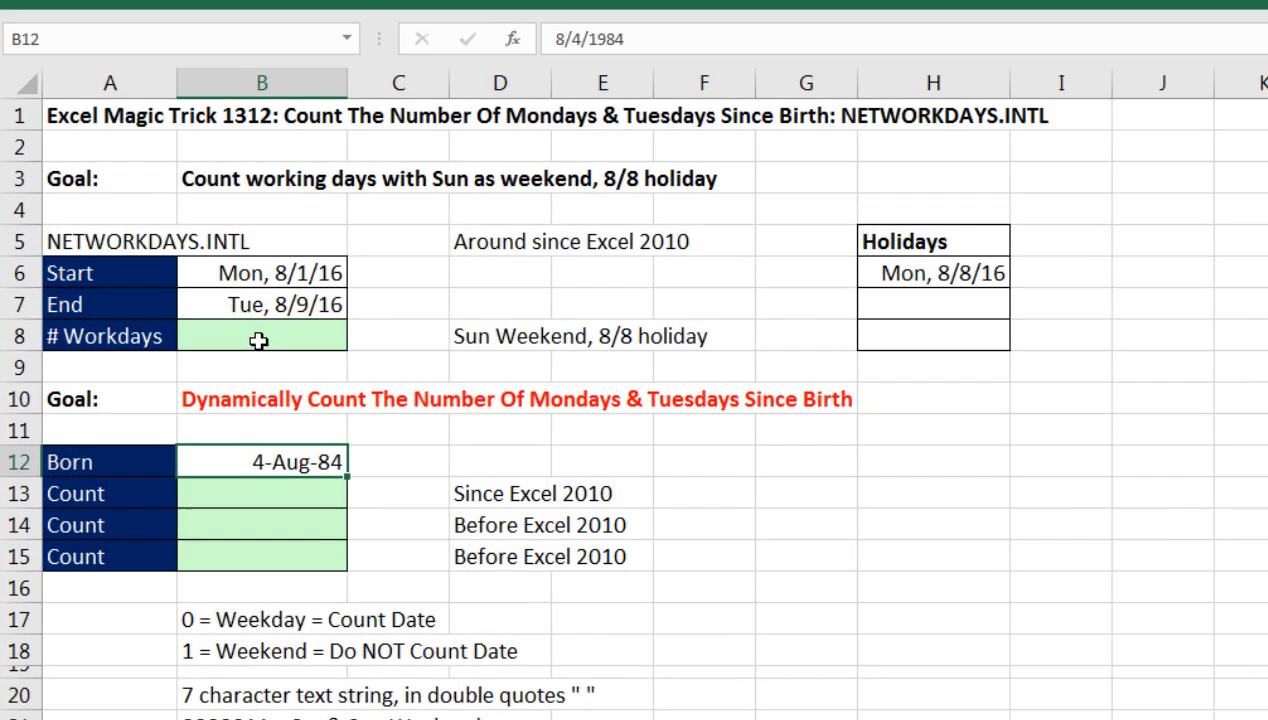
# Start a NETWORKDAYS.INTL formula in B8 with B6 as the start date and B7 as the end date.
pyautogui.click(204, 330)
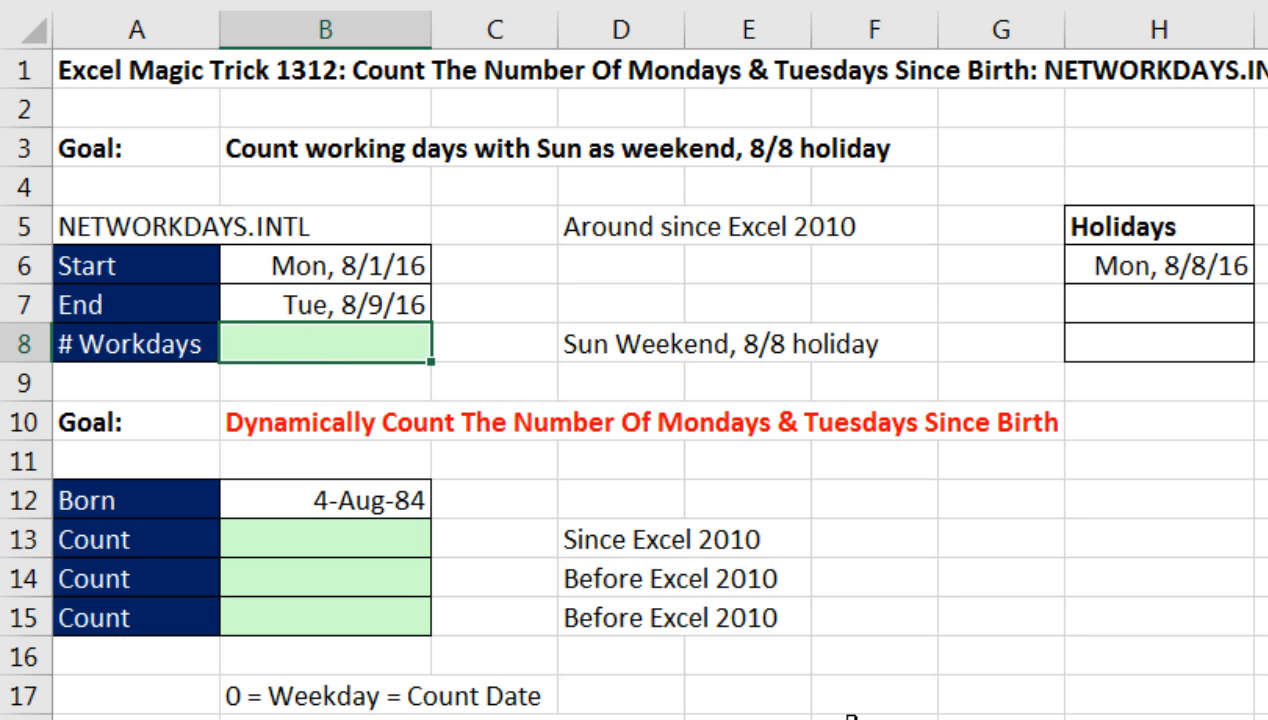
pyautogui.write('=net')
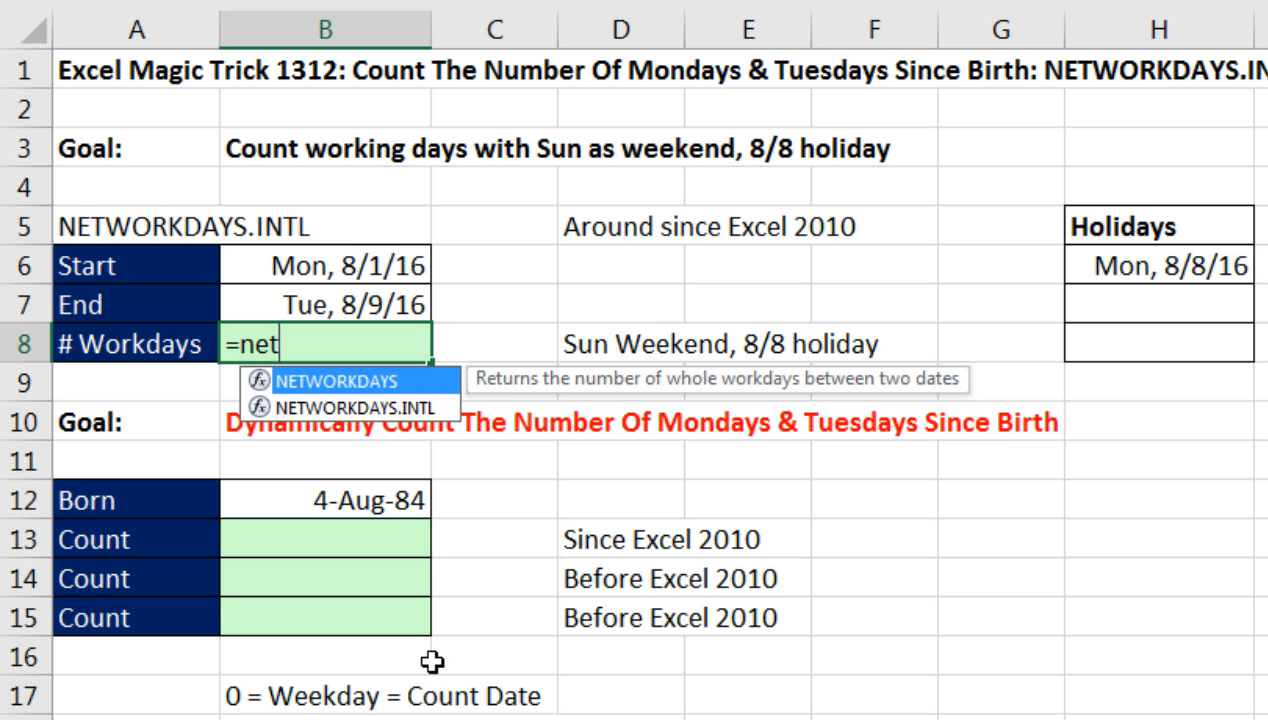
pyautogui.press('Down')
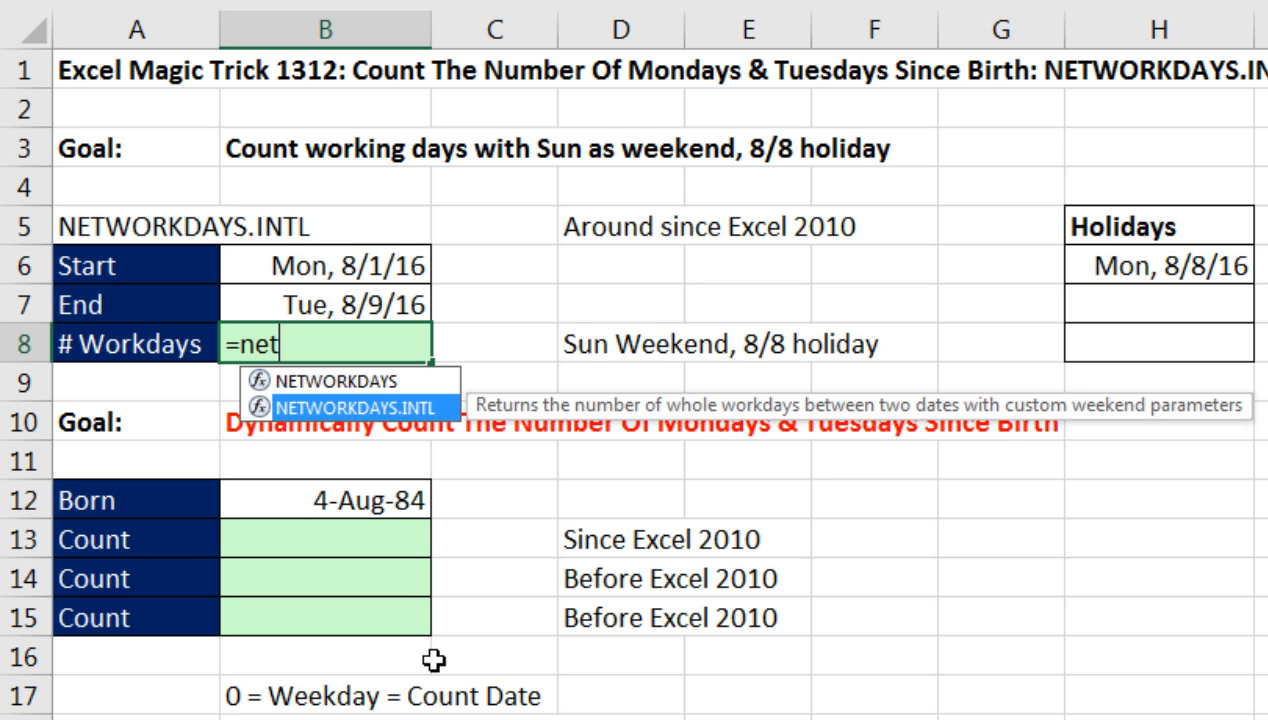
pyautogui.press('Tab')
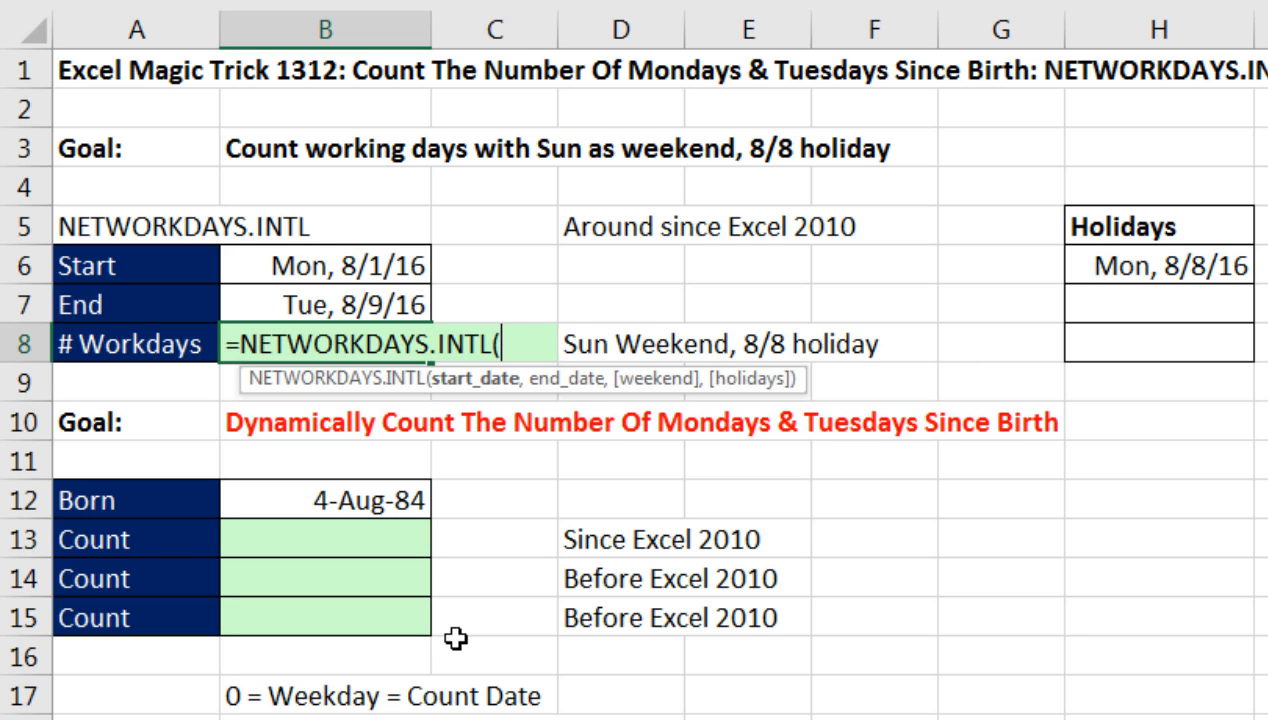
pyautogui.press('Up')
pyautogui.press('Up')
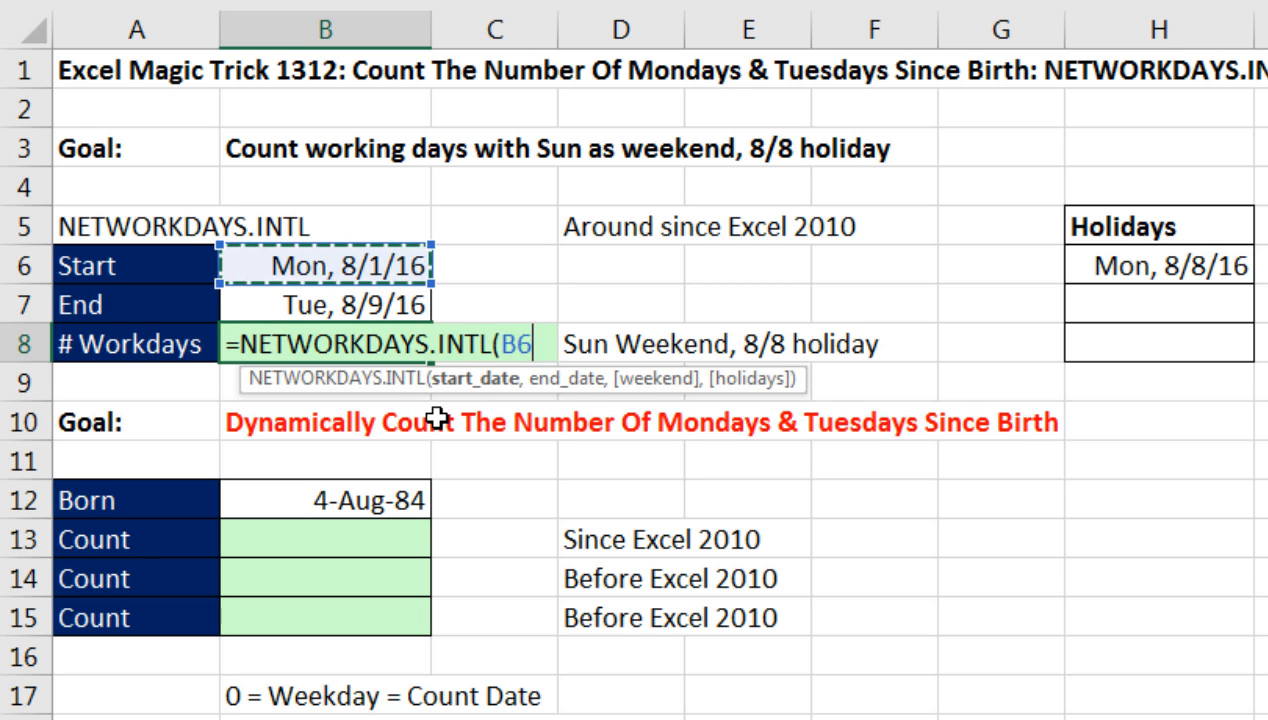
pyautogui.write(',')
pyautogui.press('Up')
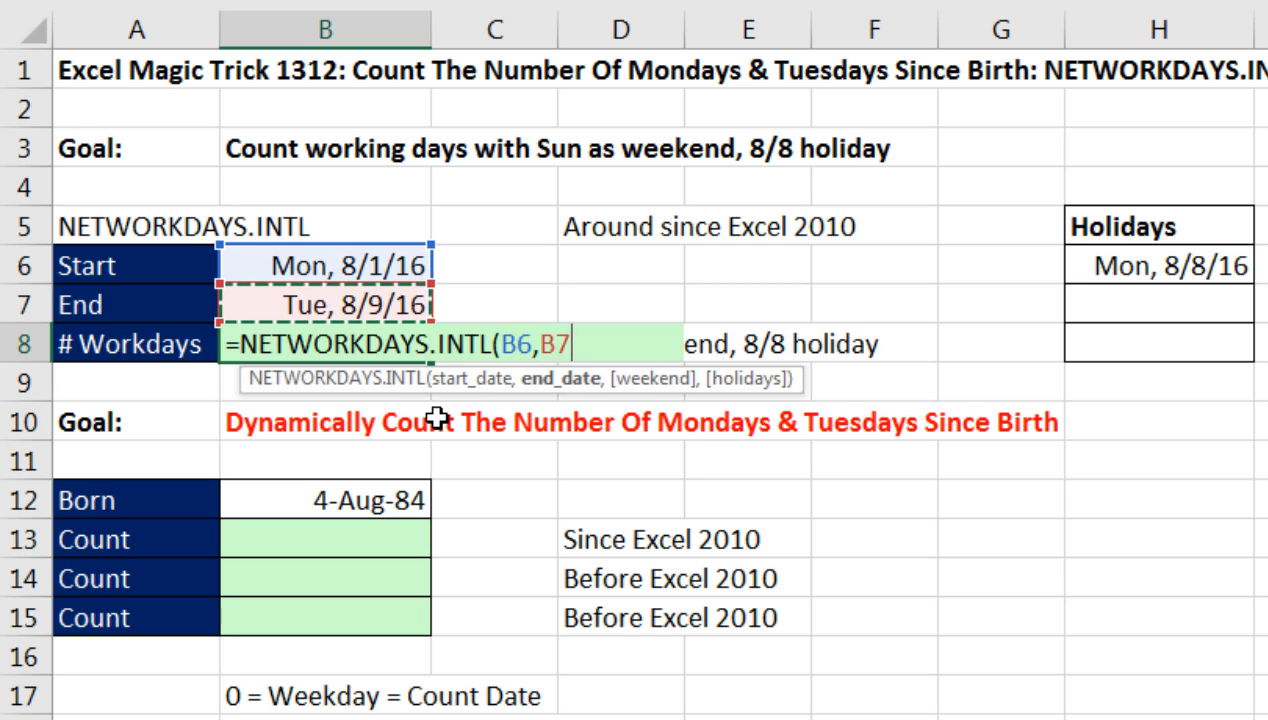
# Complete the B8 formula with weekend option 11 (Sunday only) and H6:H8 as the holidays.
pyautogui.write(',')
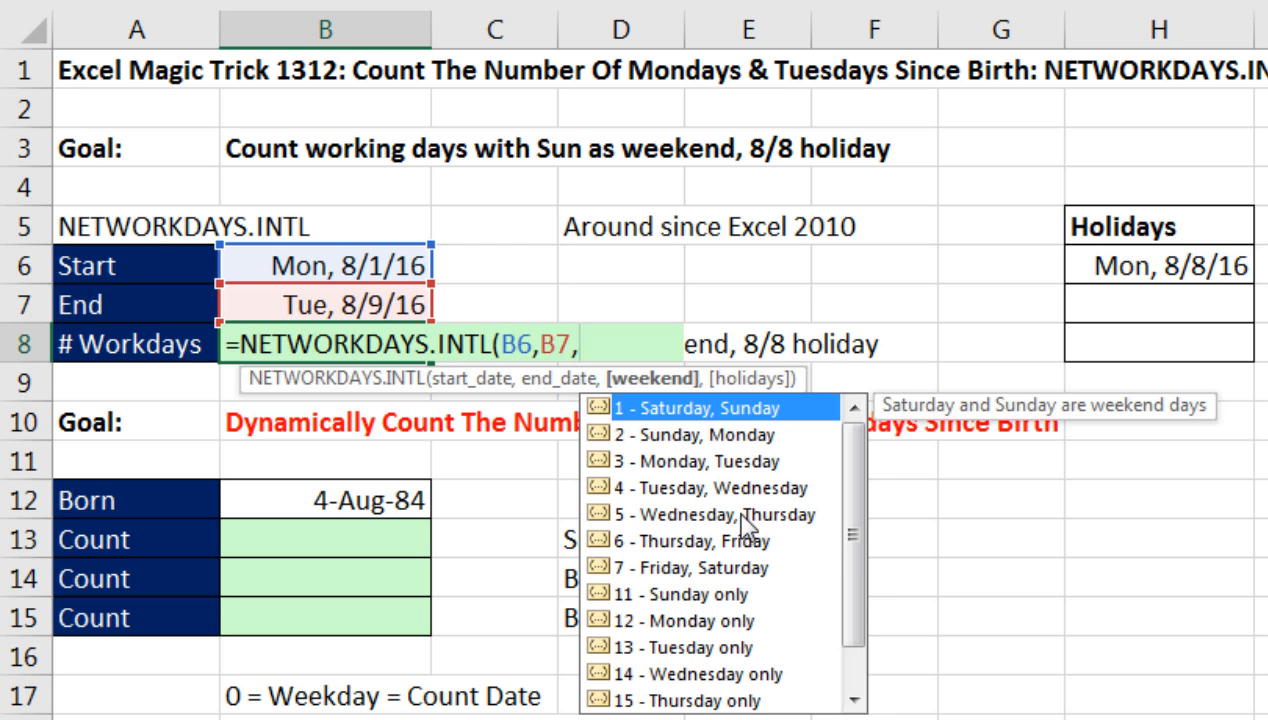
pyautogui.moveTo(863, 560); pyautogui.dragTo(863, 657)
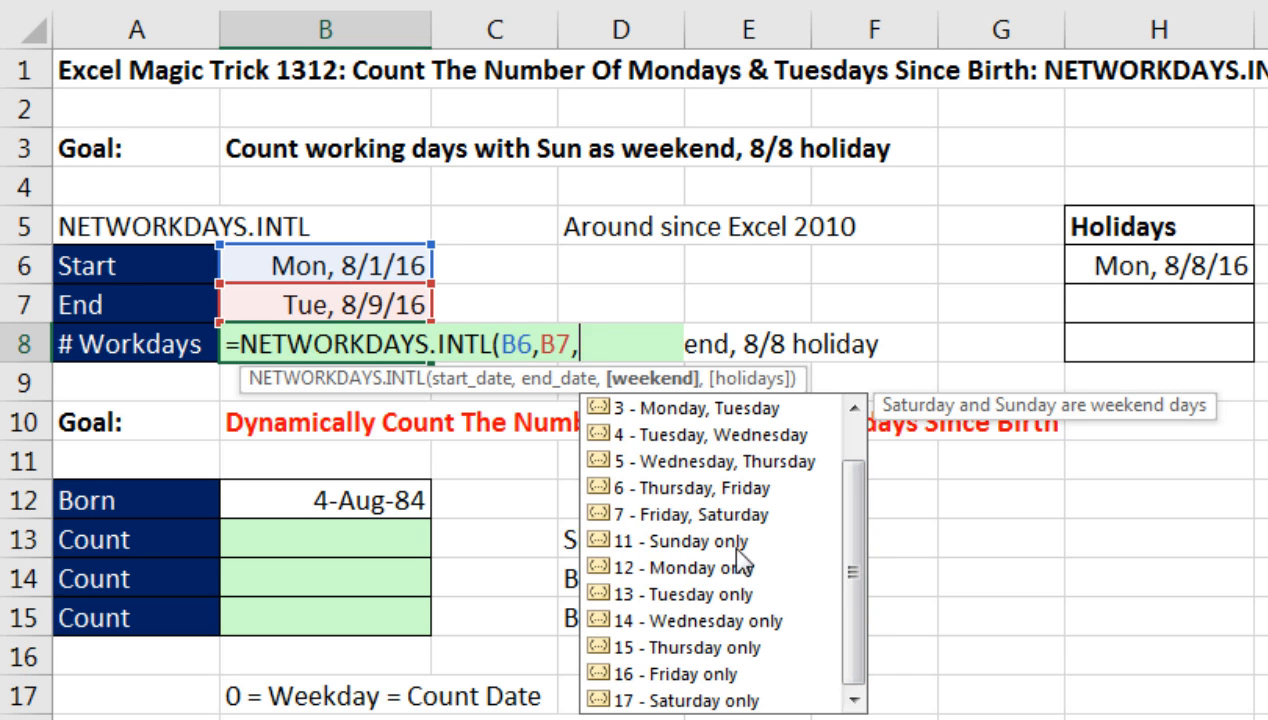
pyautogui.doubleClick(666, 543)
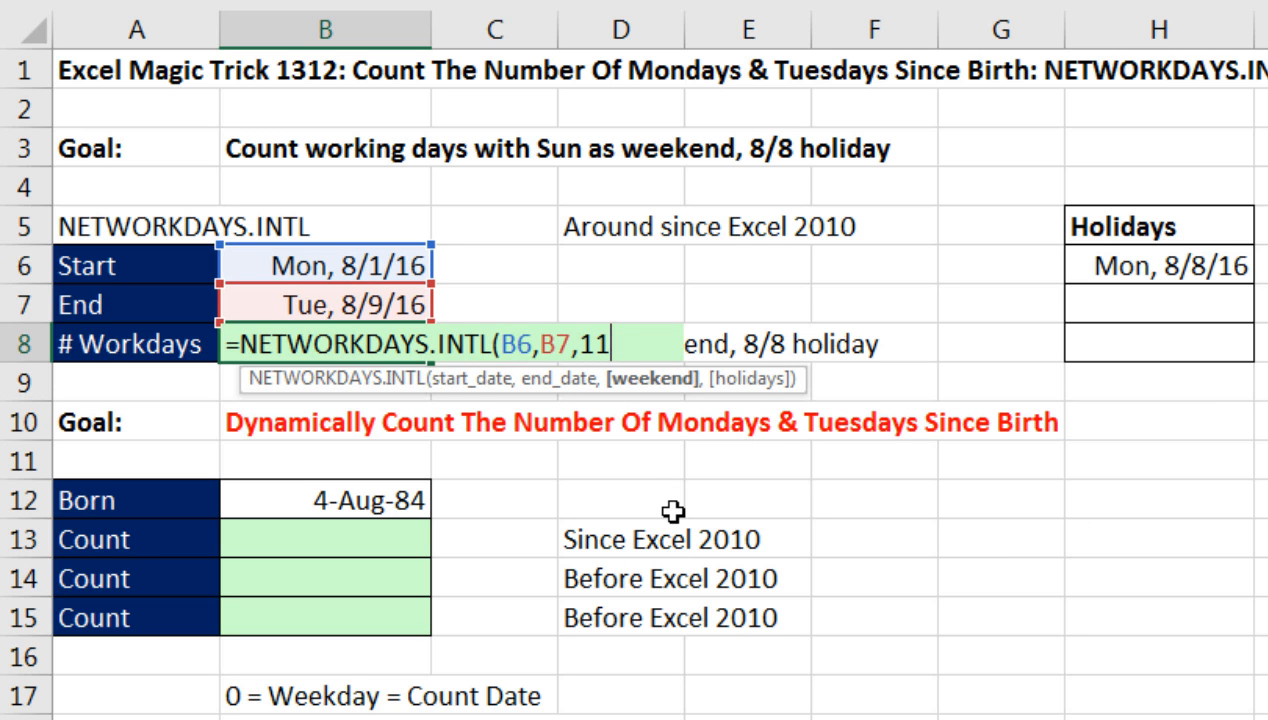
pyautogui.write(',')
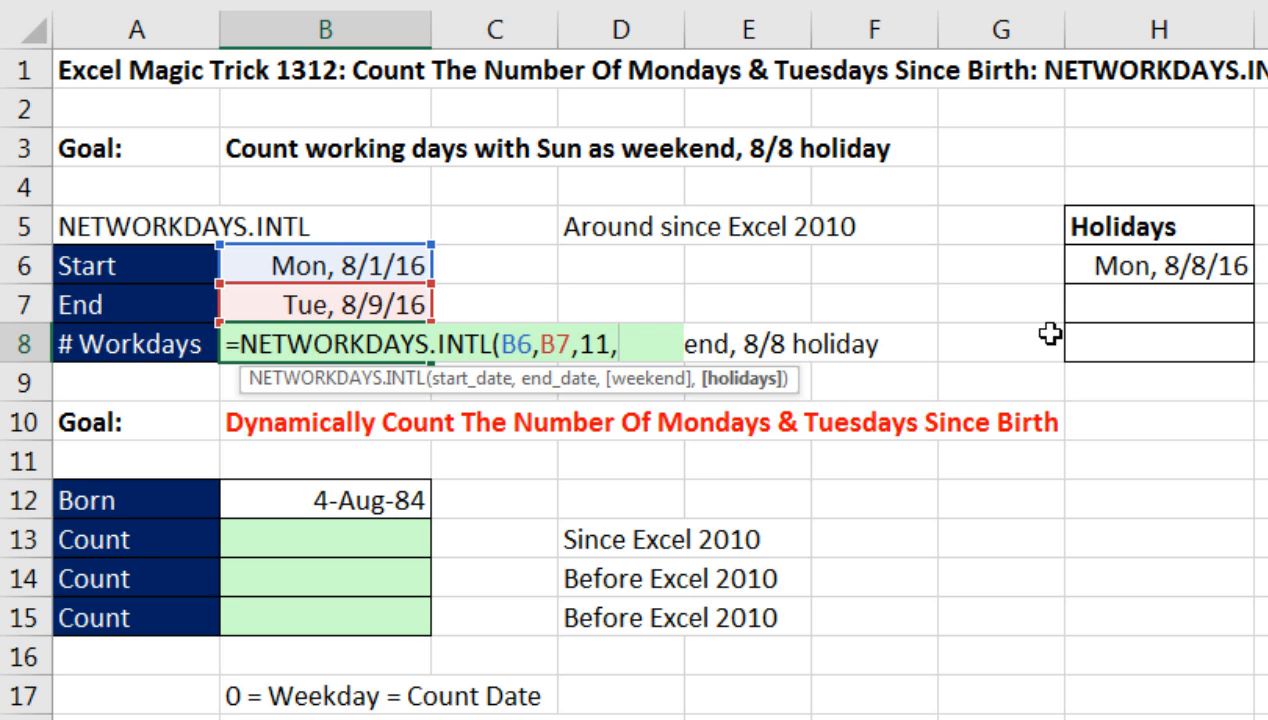
pyautogui.moveTo(1122, 262); pyautogui.dragTo(1124, 344)
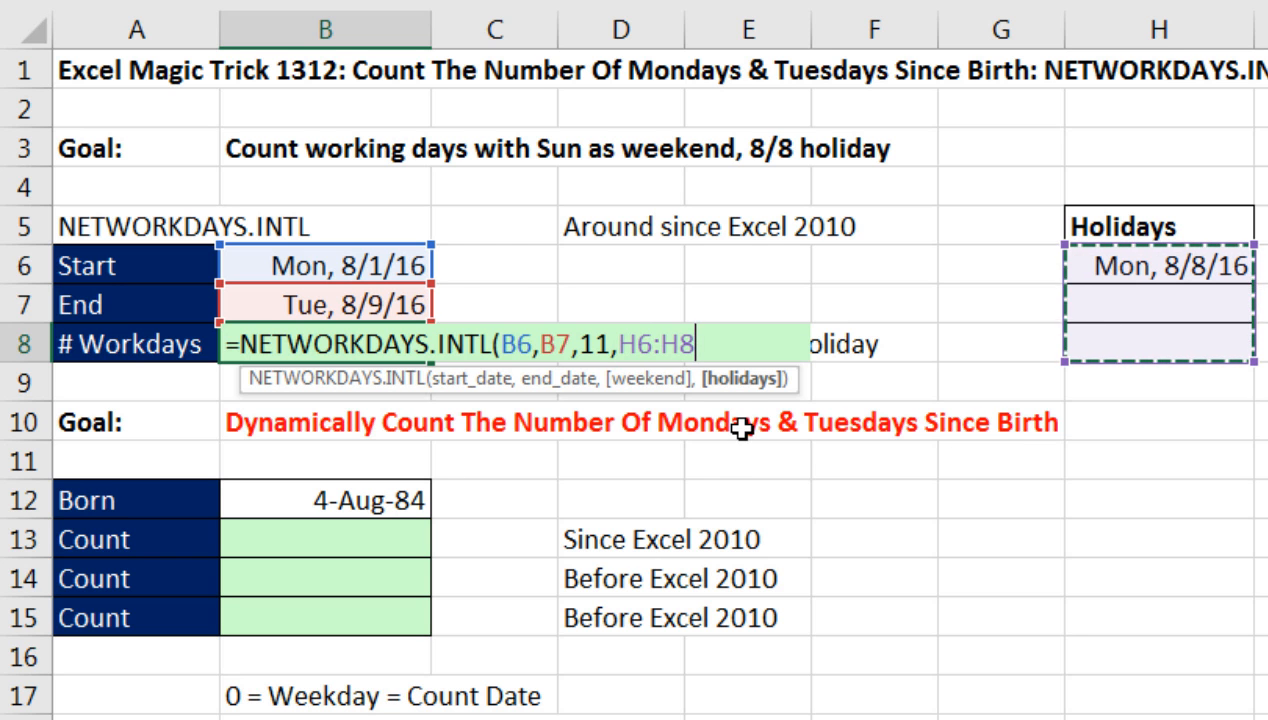
pyautogui.write(')')
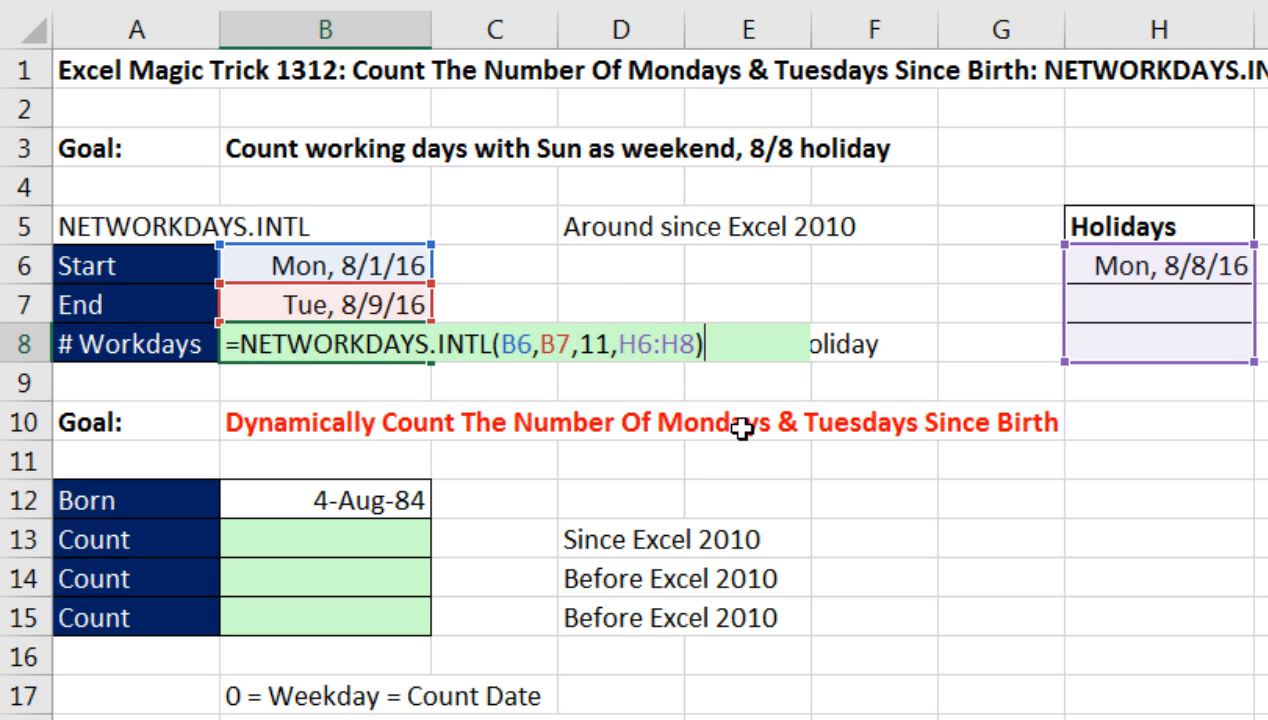
pyautogui.press('Return')
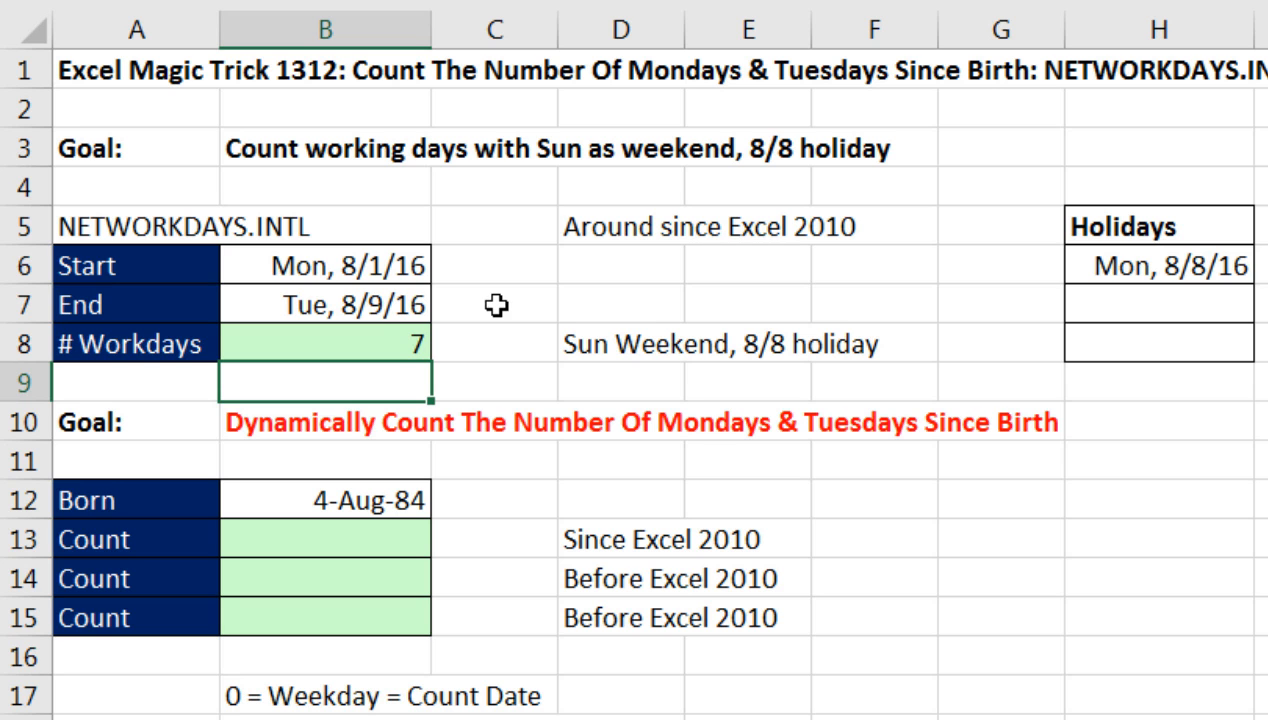
# Start a NETWORKDAYS.INTL formula in B13 with B12 as the start date and TODAY() as the end date.
pyautogui.click(399, 512)
pyautogui.click(397, 529)
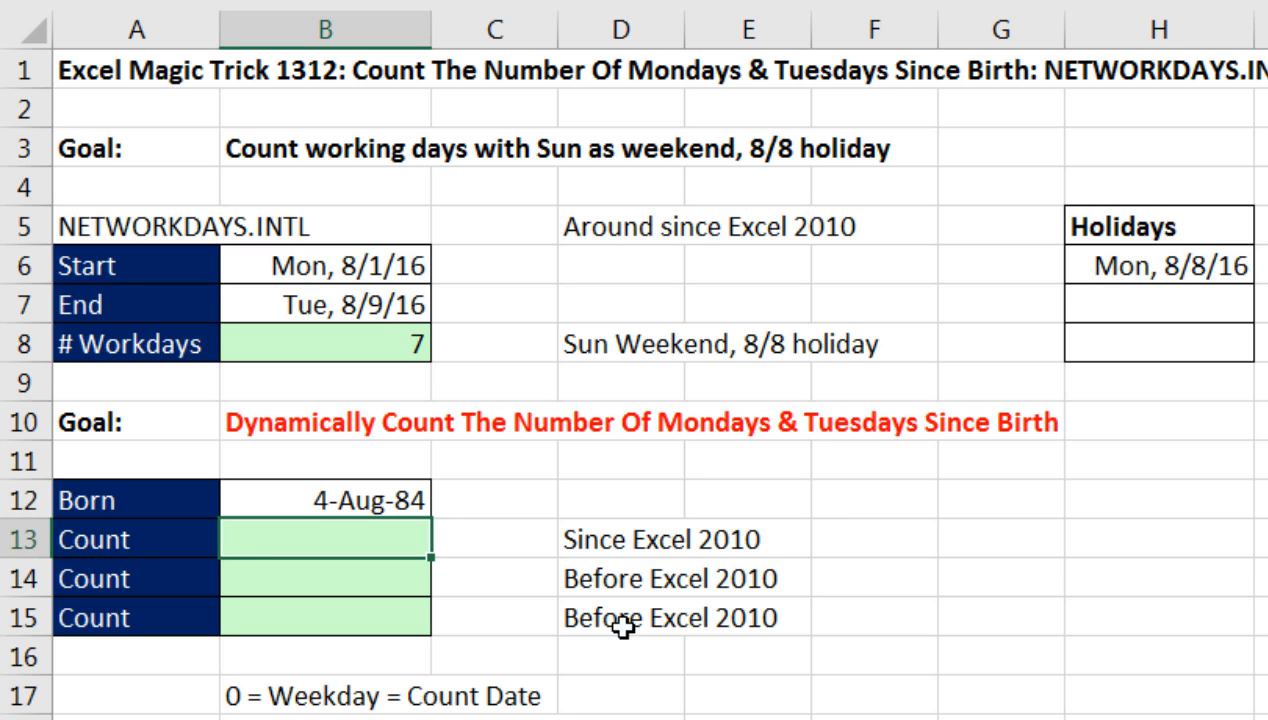
pyautogui.write('=ne')
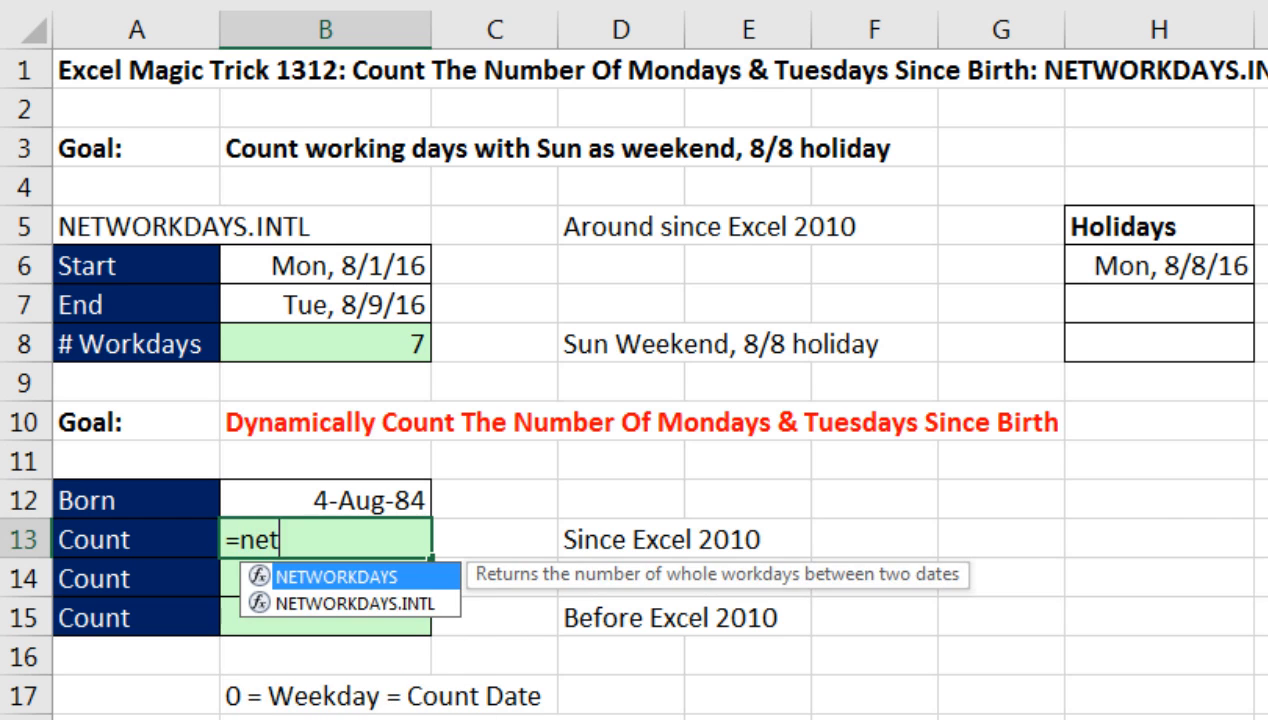
pyautogui.write('t')
pyautogui.press('Down')
pyautogui.press('Tab')
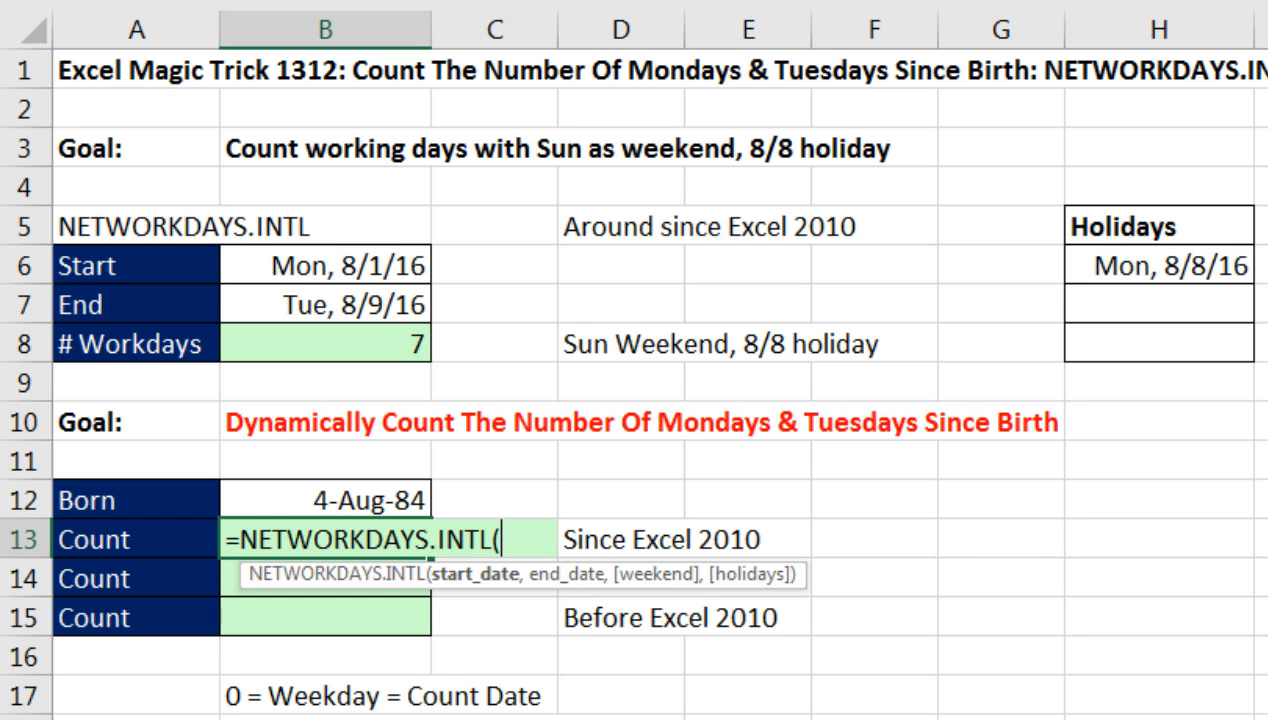
pyautogui.press('Up')
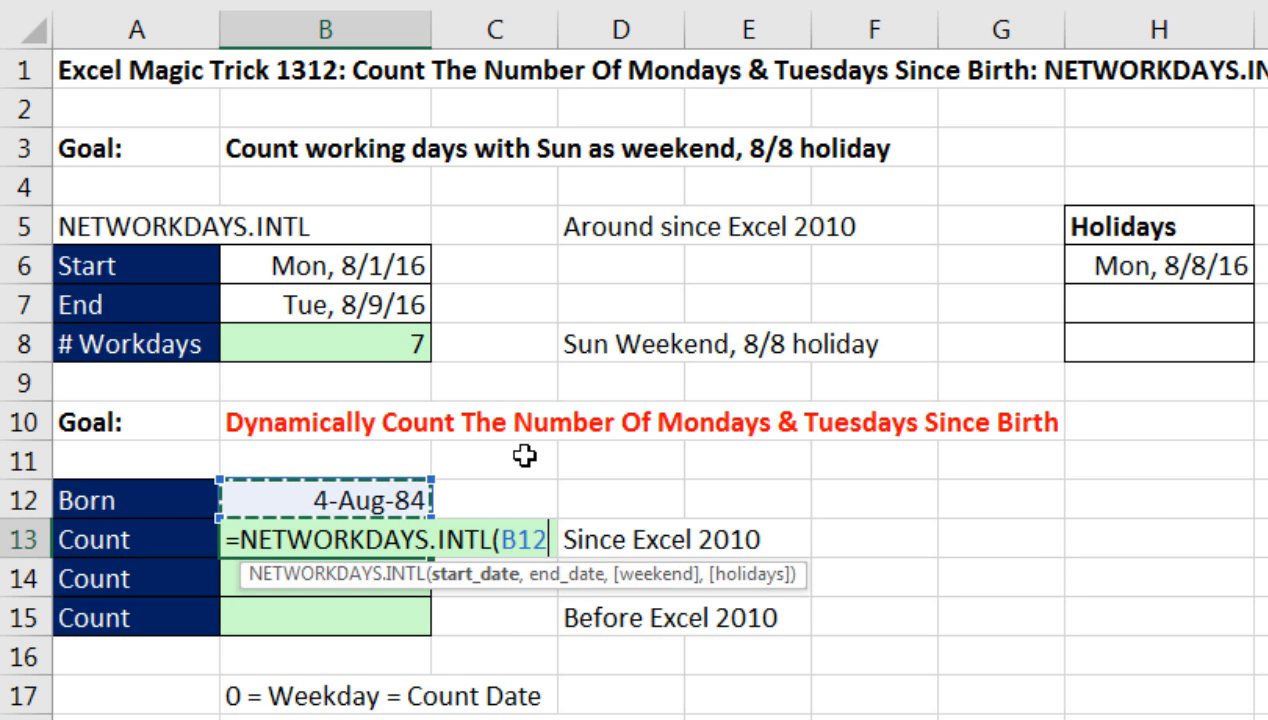
pyautogui.write(',')
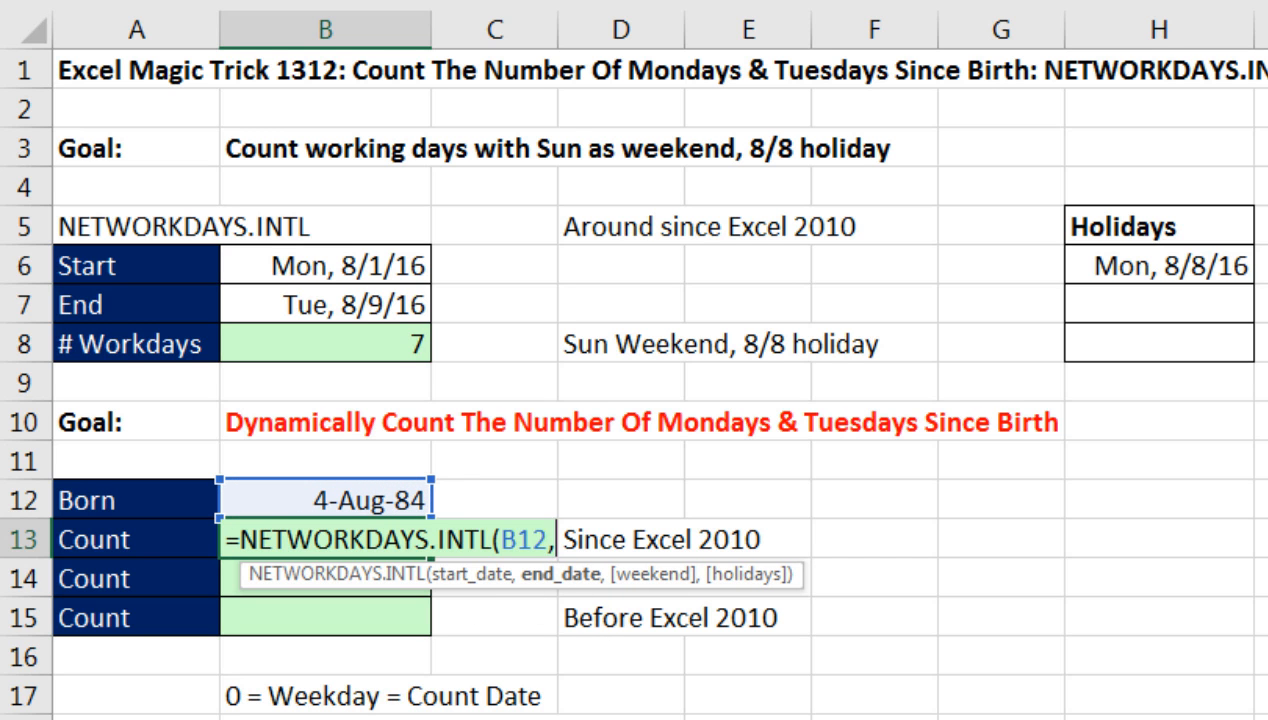
pyautogui.write('today')
pyautogui.press('Tab')
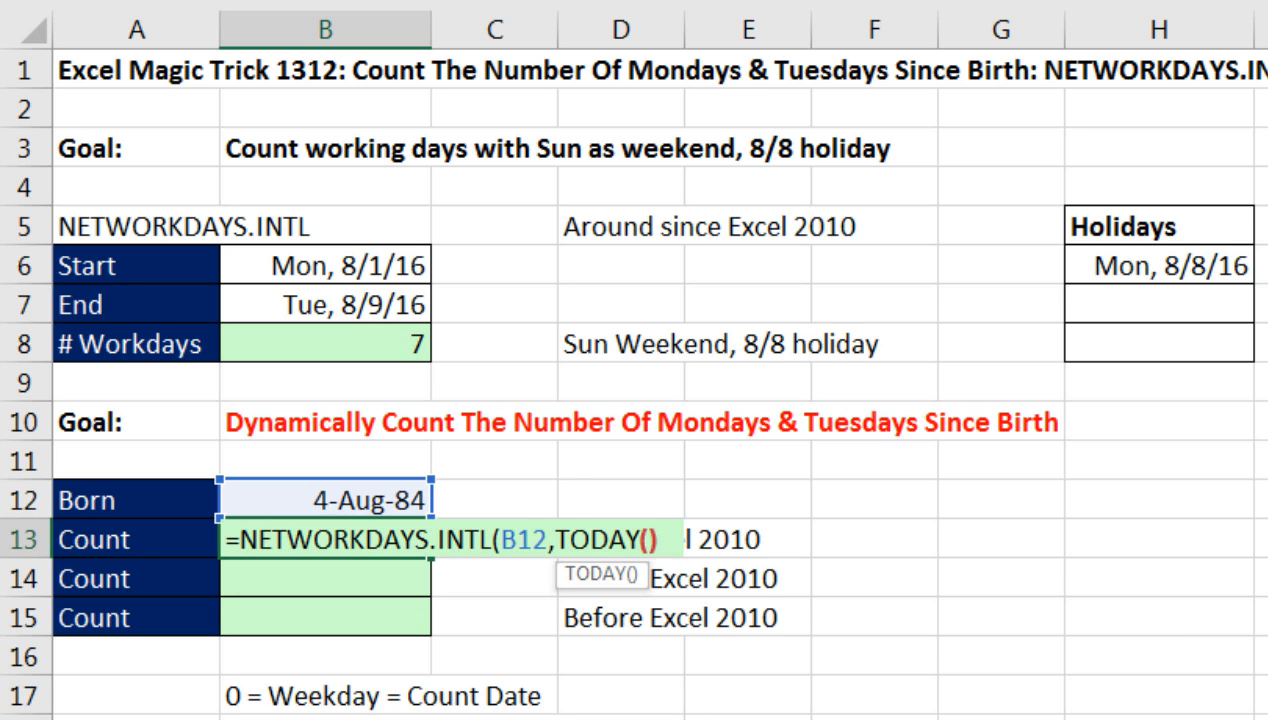
pyautogui.write(')')
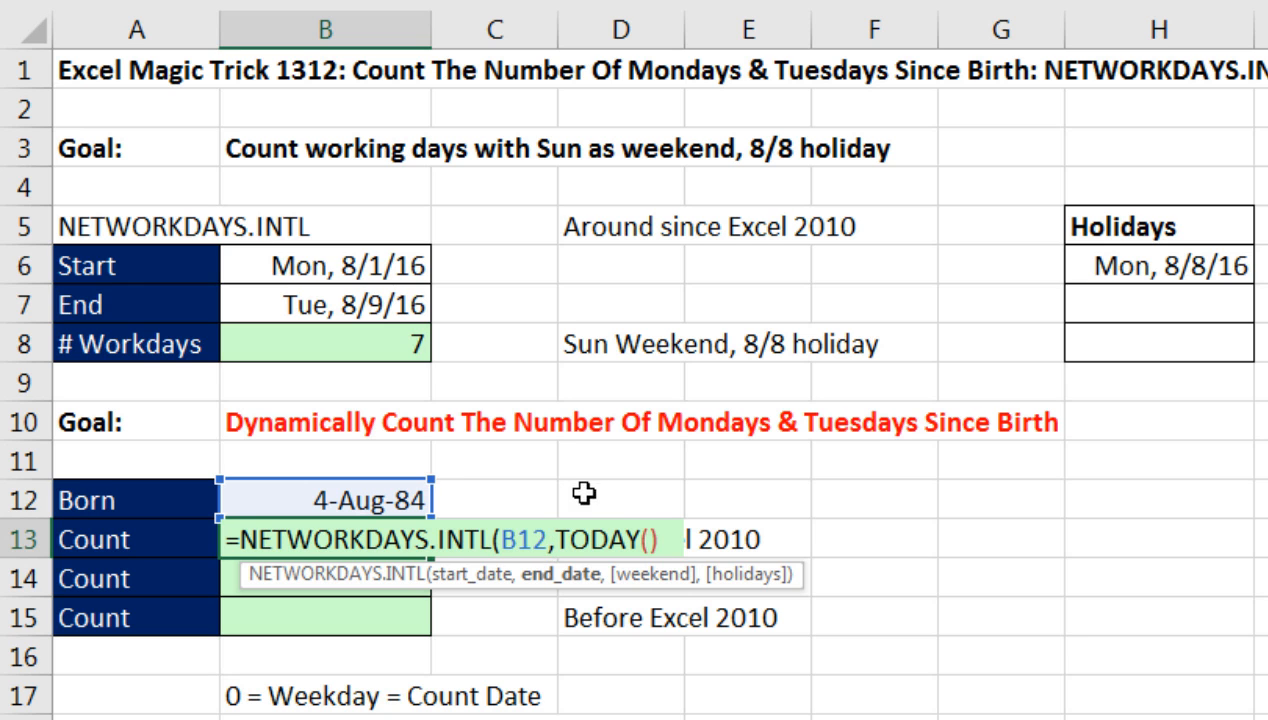
# Complete the B13 formula with the weekend string "0011111" to count only Mondays and Tuesdays, and review its arguments.
pyautogui.write(',')
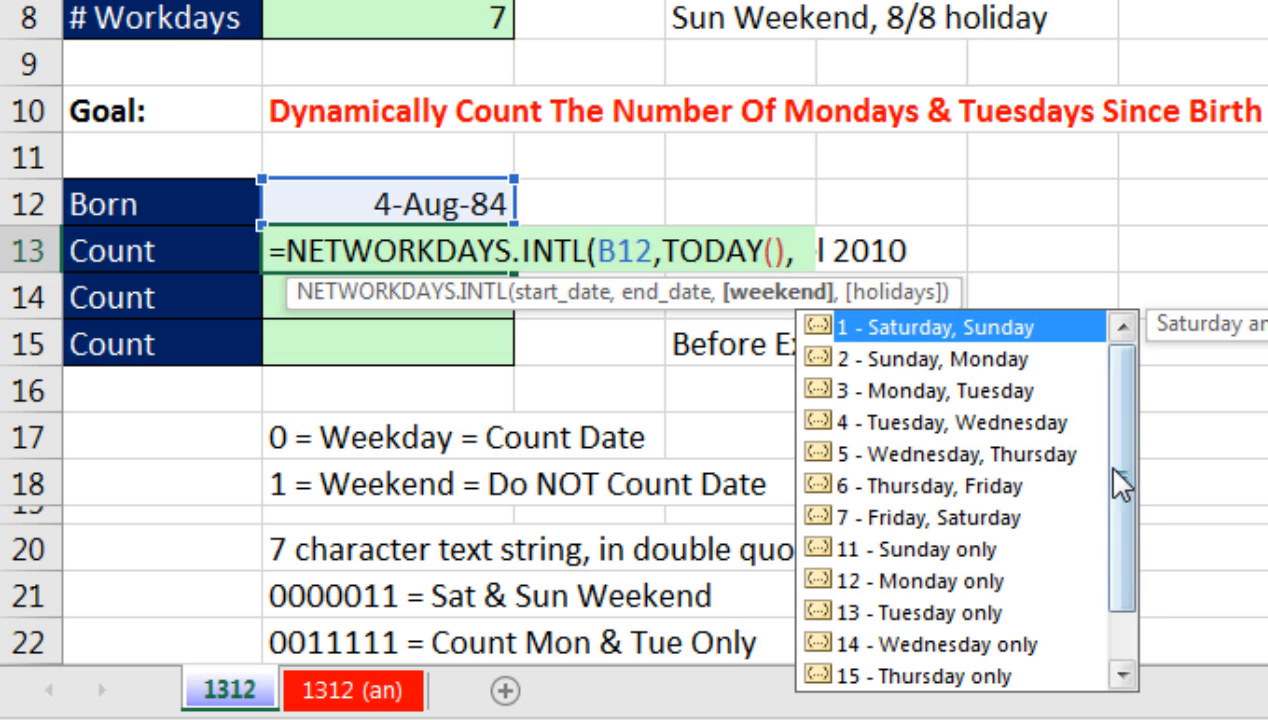
pyautogui.scroll(-1, 1107, 600)
pyautogui.moveTo(1112, 540); pyautogui.dragTo(1049, 386)
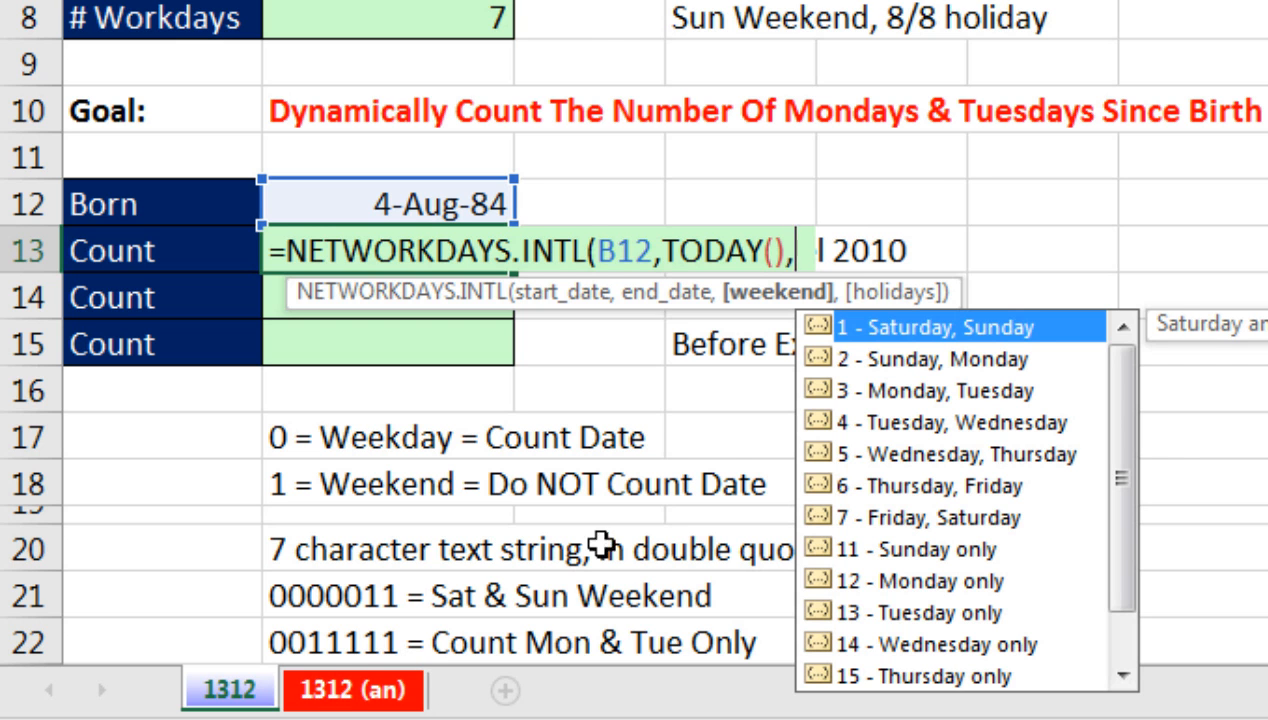
pyautogui.write('"')
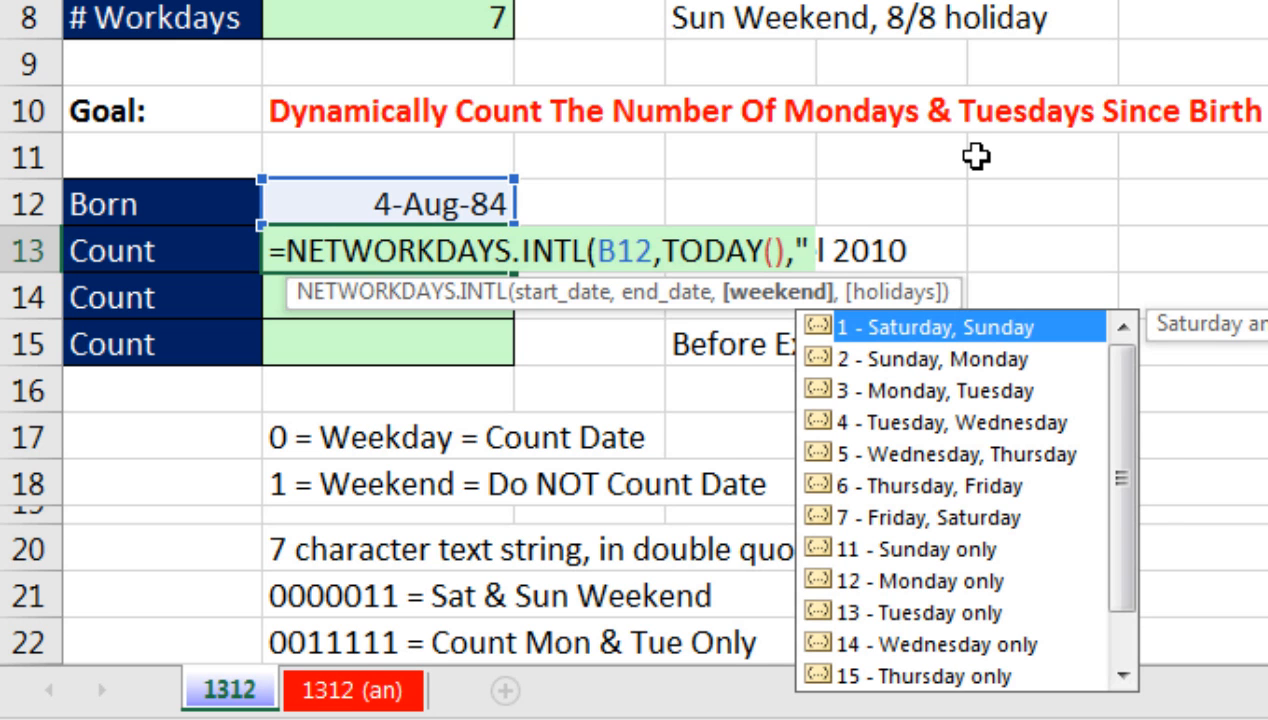
pyautogui.write('00')
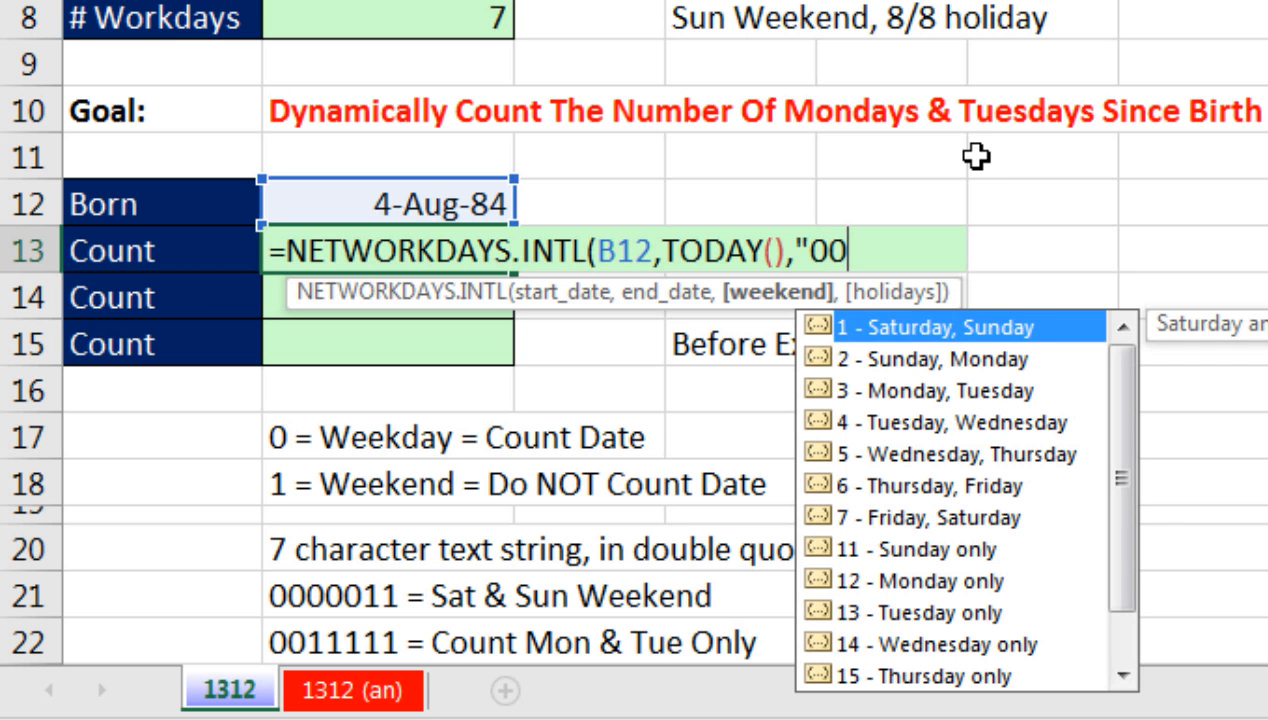
pyautogui.write('11111')
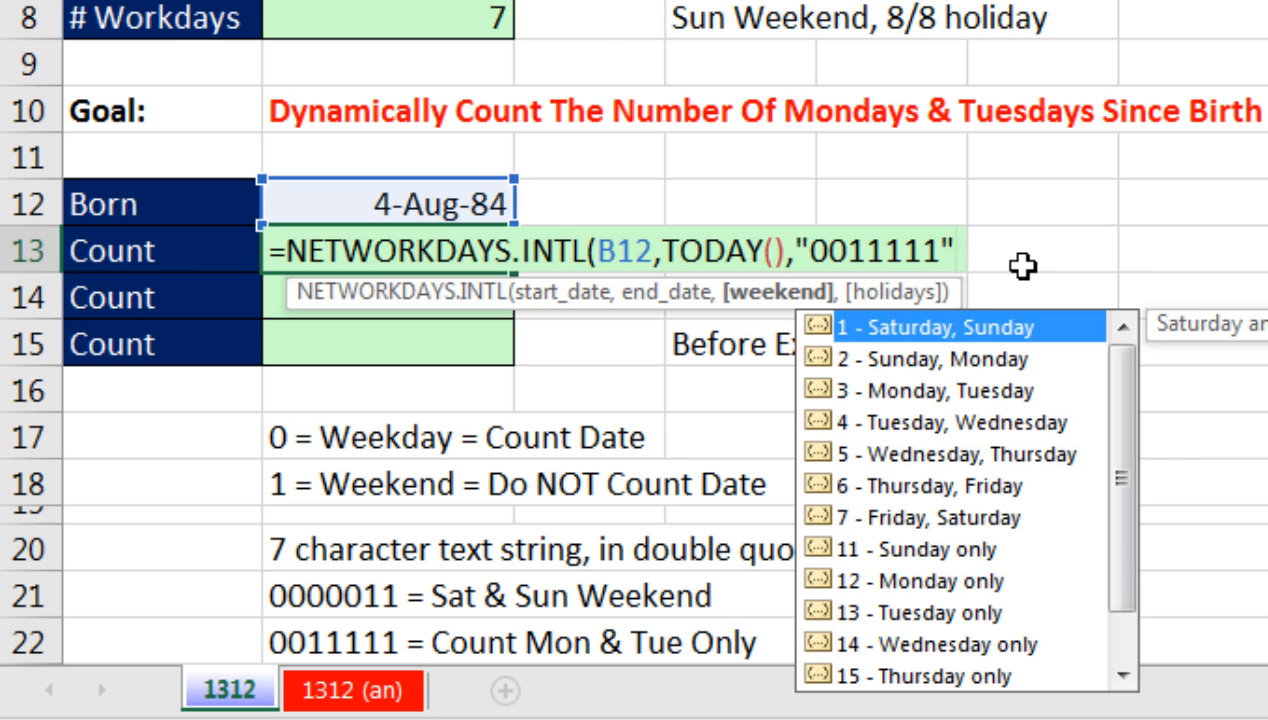
pyautogui.write(')')
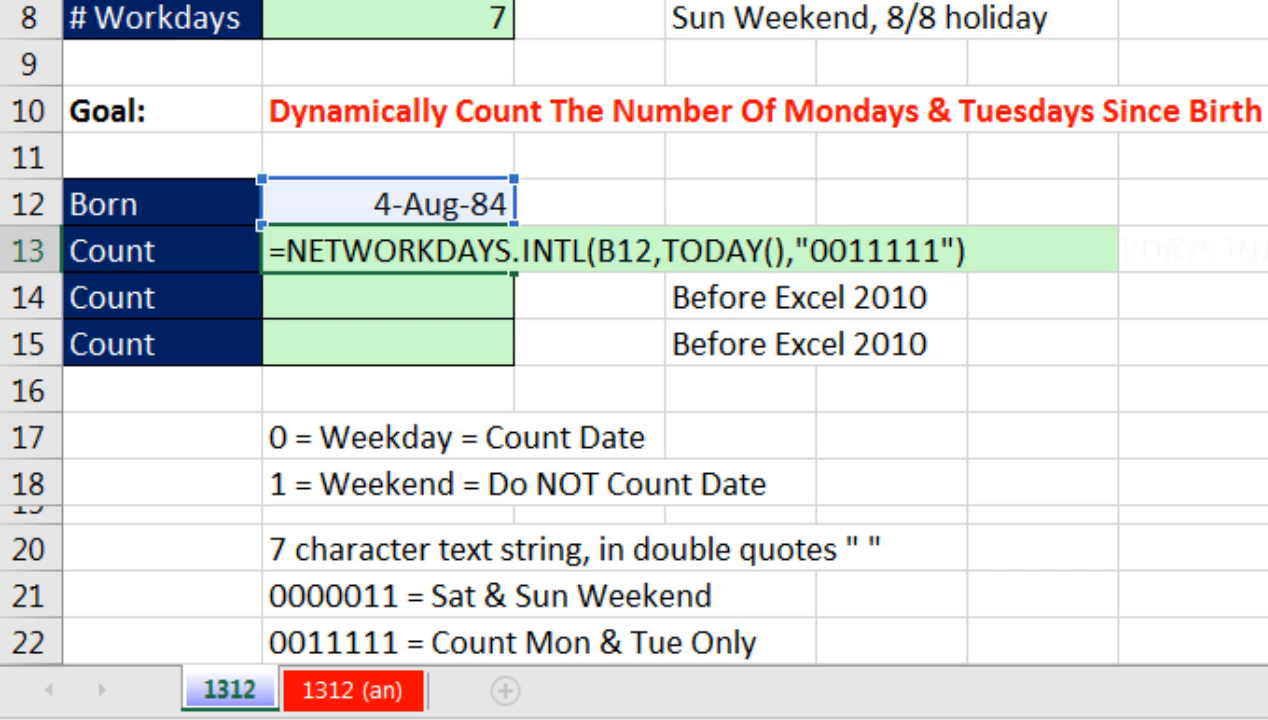
pyautogui.press('Return')
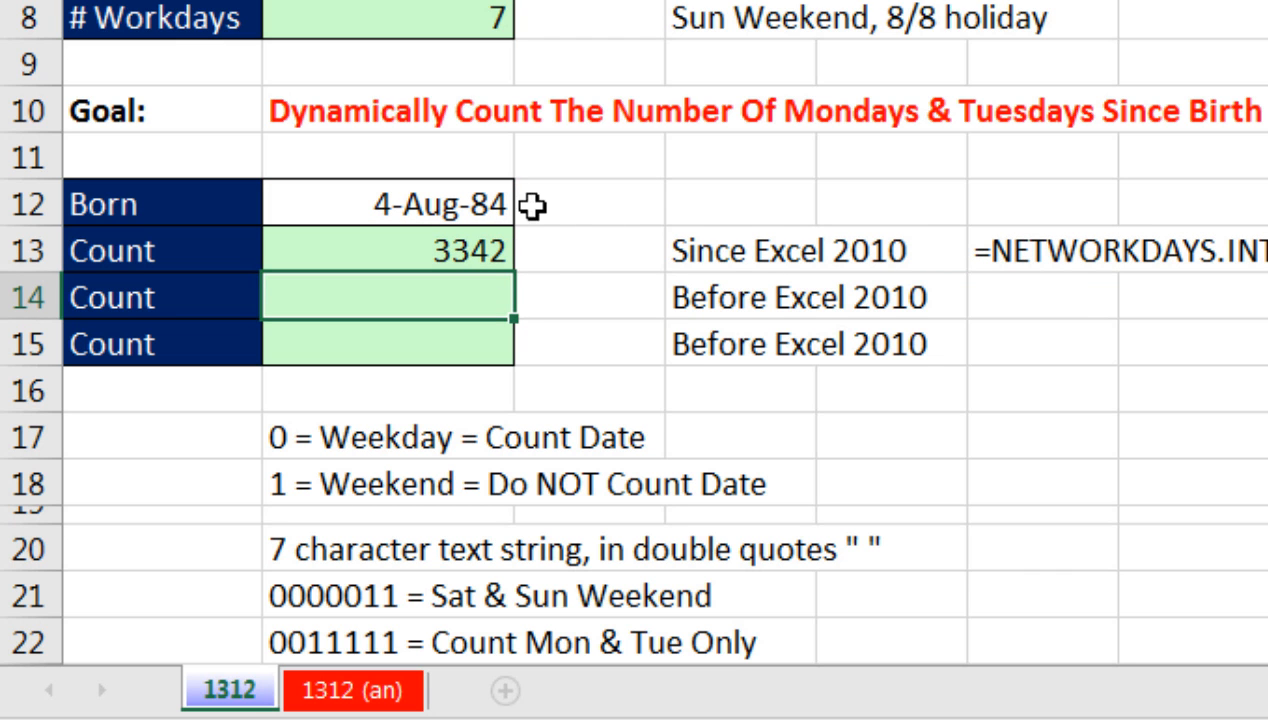
pyautogui.doubleClick(476, 250)
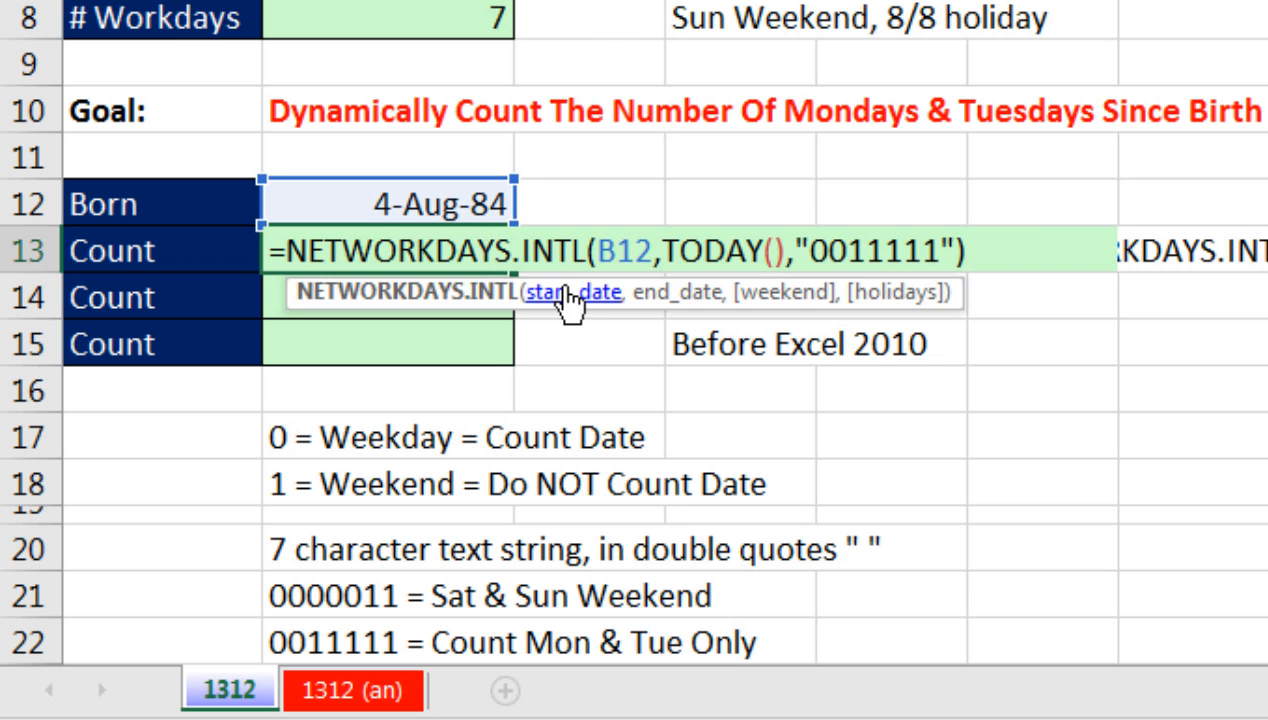
pyautogui.hotkey('ctrl', 'Return')
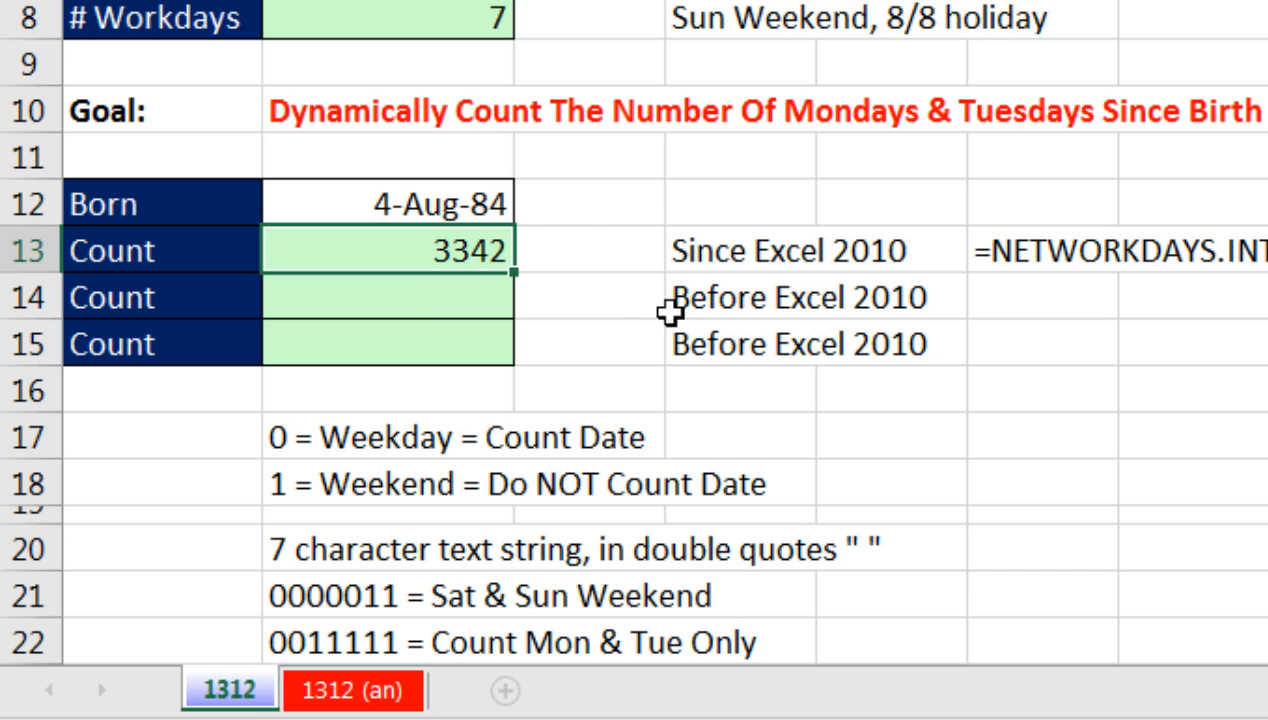
# Start a formula in B14 that joins the B12 date, a colon in quotes and TODAY() with ampersands.
pyautogui.click(422, 287)
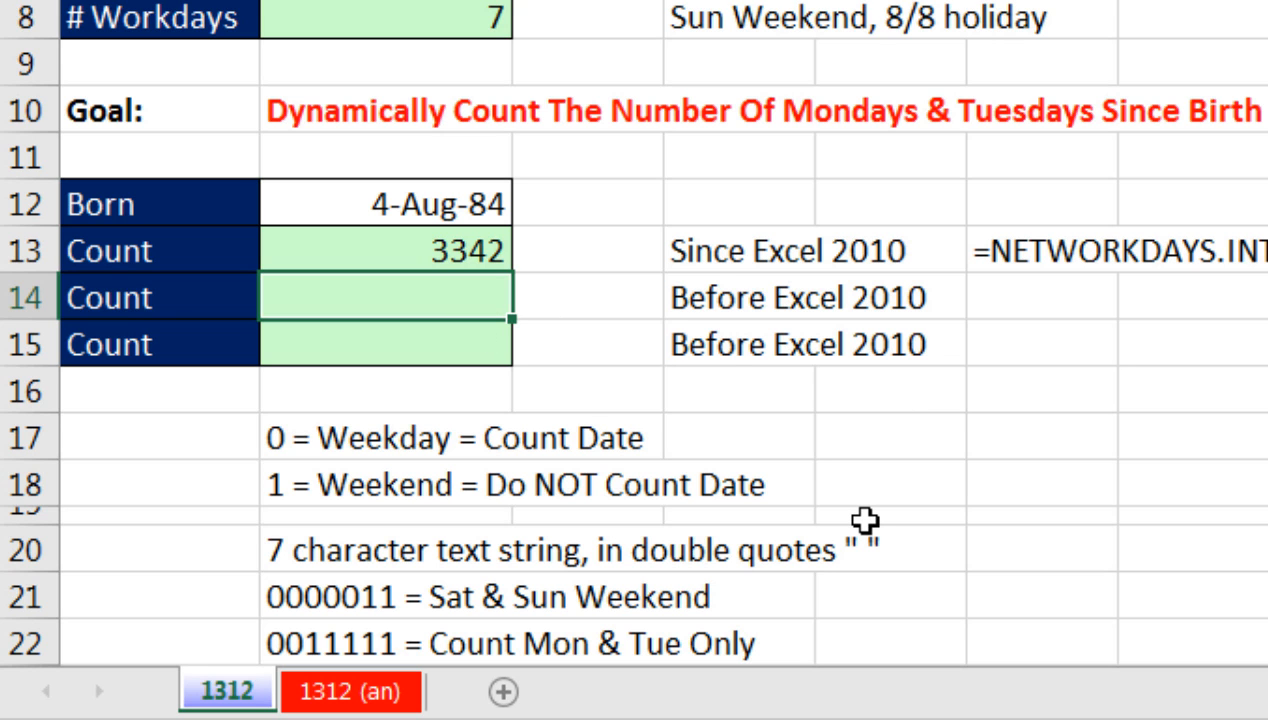
pyautogui.write('=')
pyautogui.press('Up')
pyautogui.press('Up')
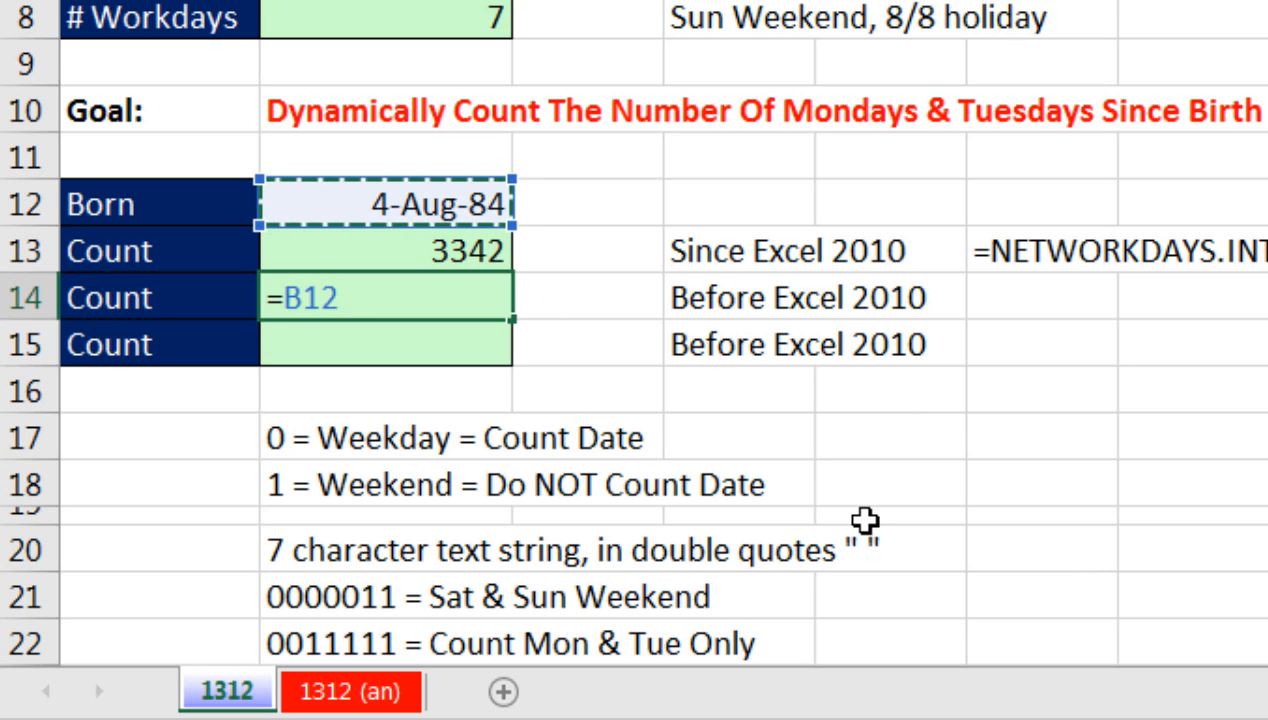
pyautogui.write('&":')
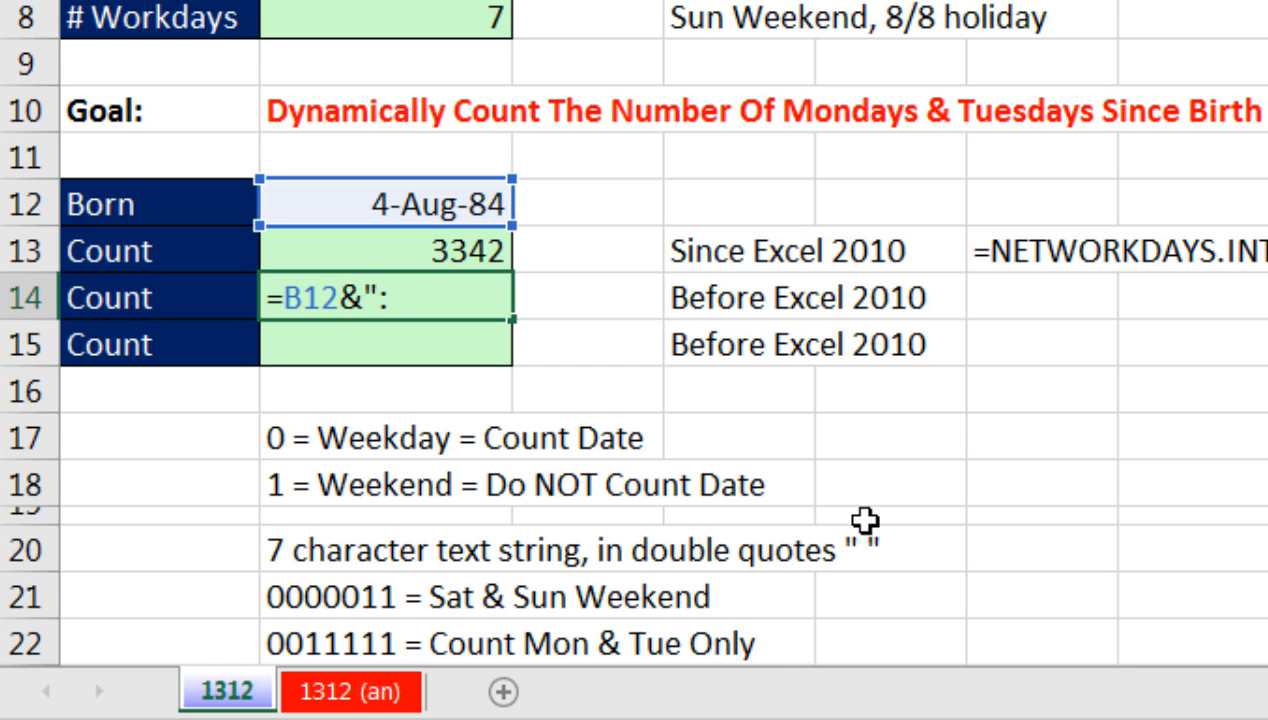
pyautogui.write('"&')
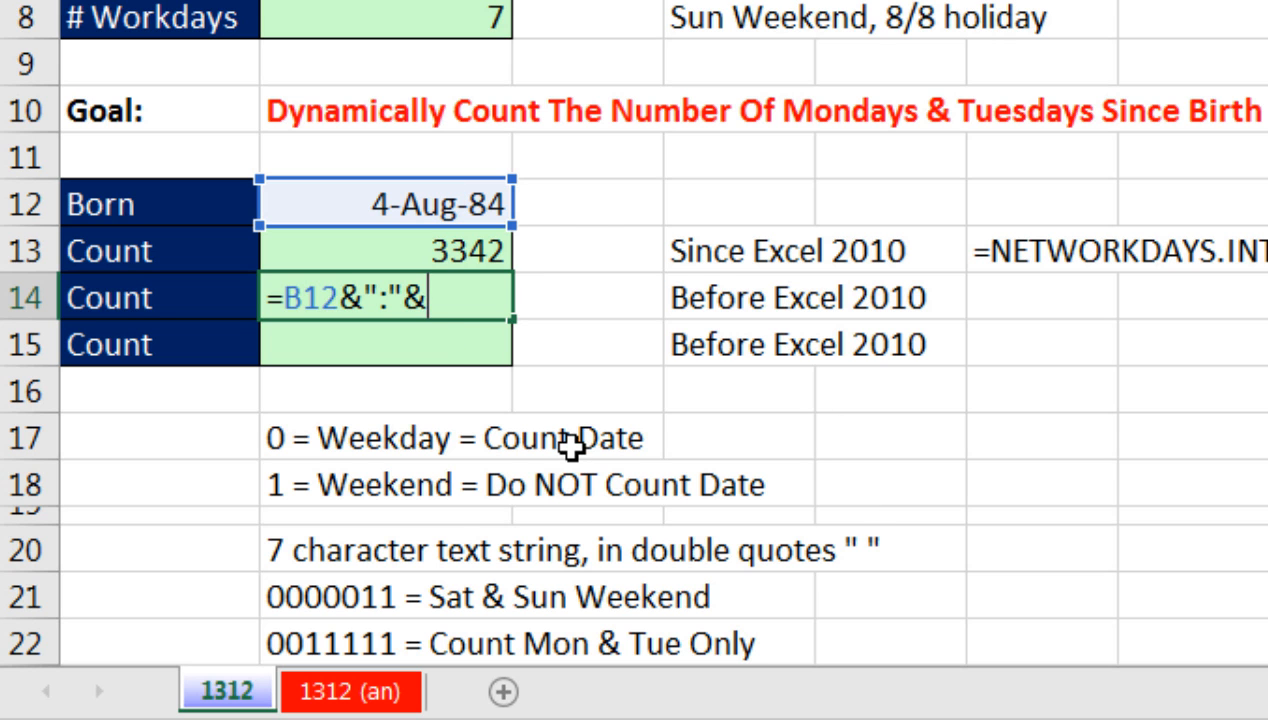
pyautogui.write('to')
pyautogui.press('Tab')
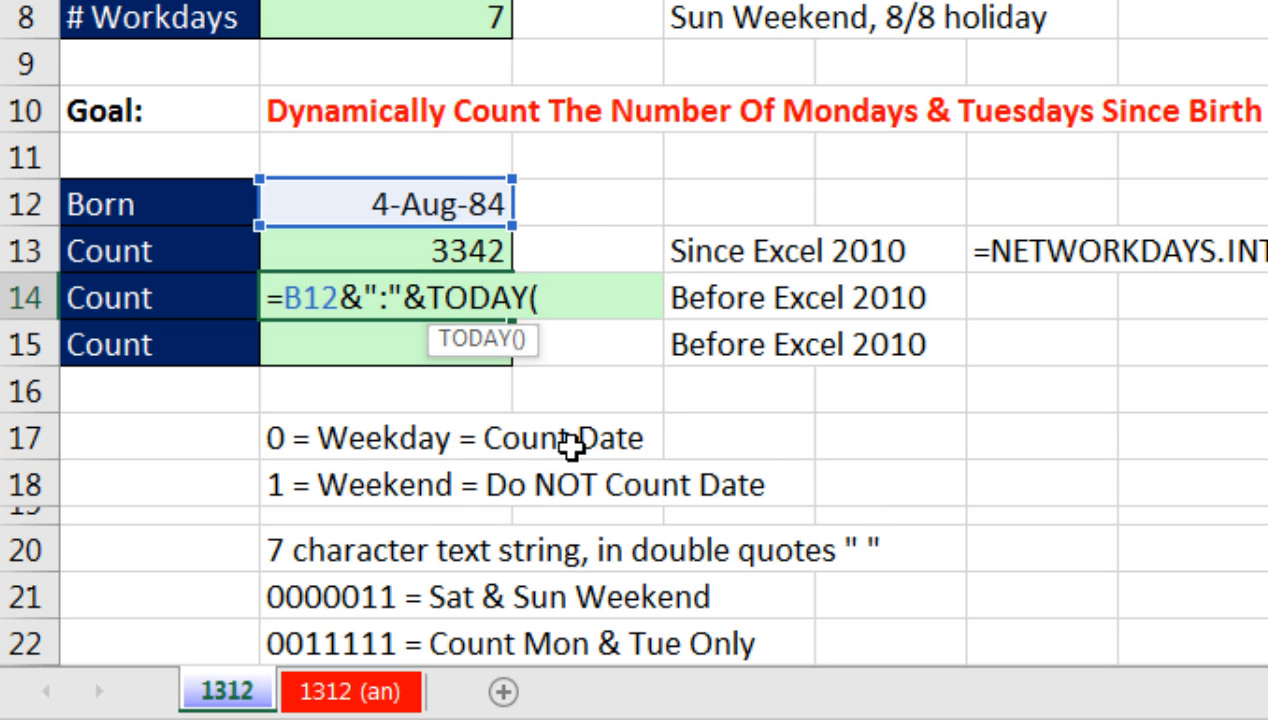
pyautogui.write(')')
# Evaluate the joined B12, colon and TODAY() expression inside the B14 formula to inspect it, and restore the expression.
pyautogui.moveTo(286, 297); pyautogui.dragTo(634, 311)
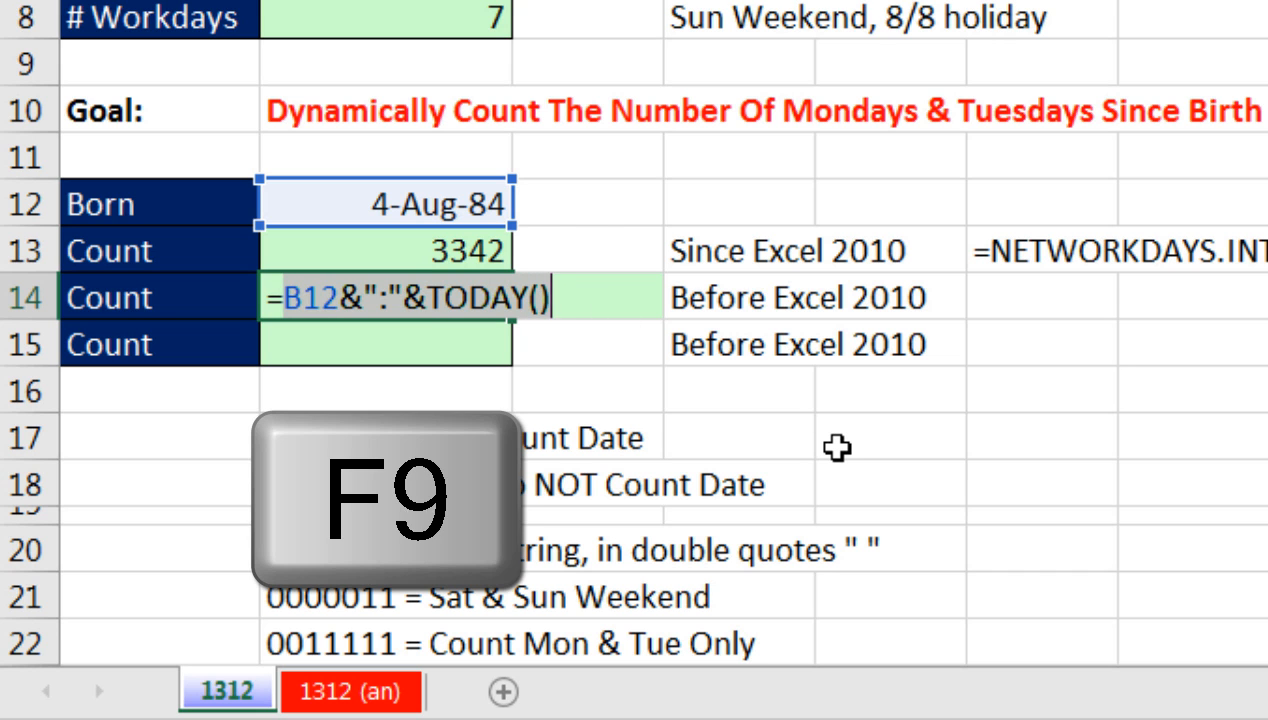
pyautogui.press('F9')
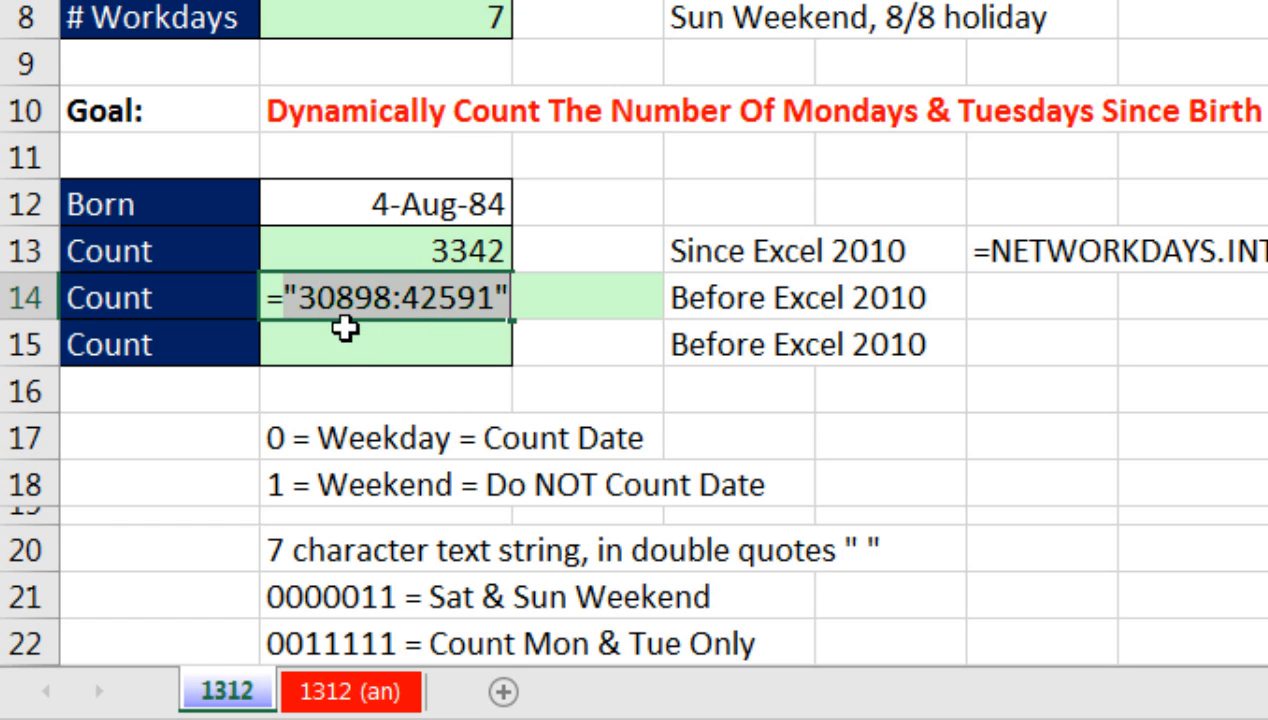
pyautogui.hotkey('ctrl', 'z')
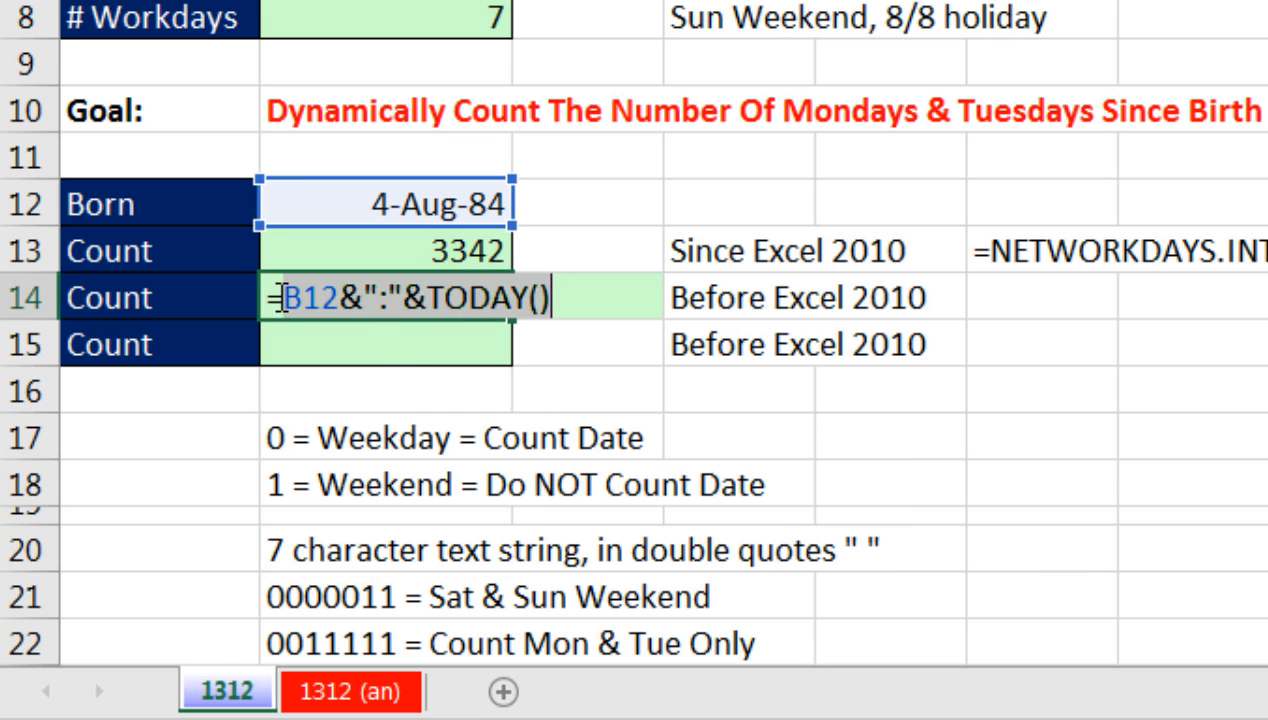
# Wrap the joined text in B14 in ROW(INDIRECT()) and enter =ROW(INDIRECT(B12&":"&TODAY())).
pyautogui.click(284, 297)
pyautogui.write('row')
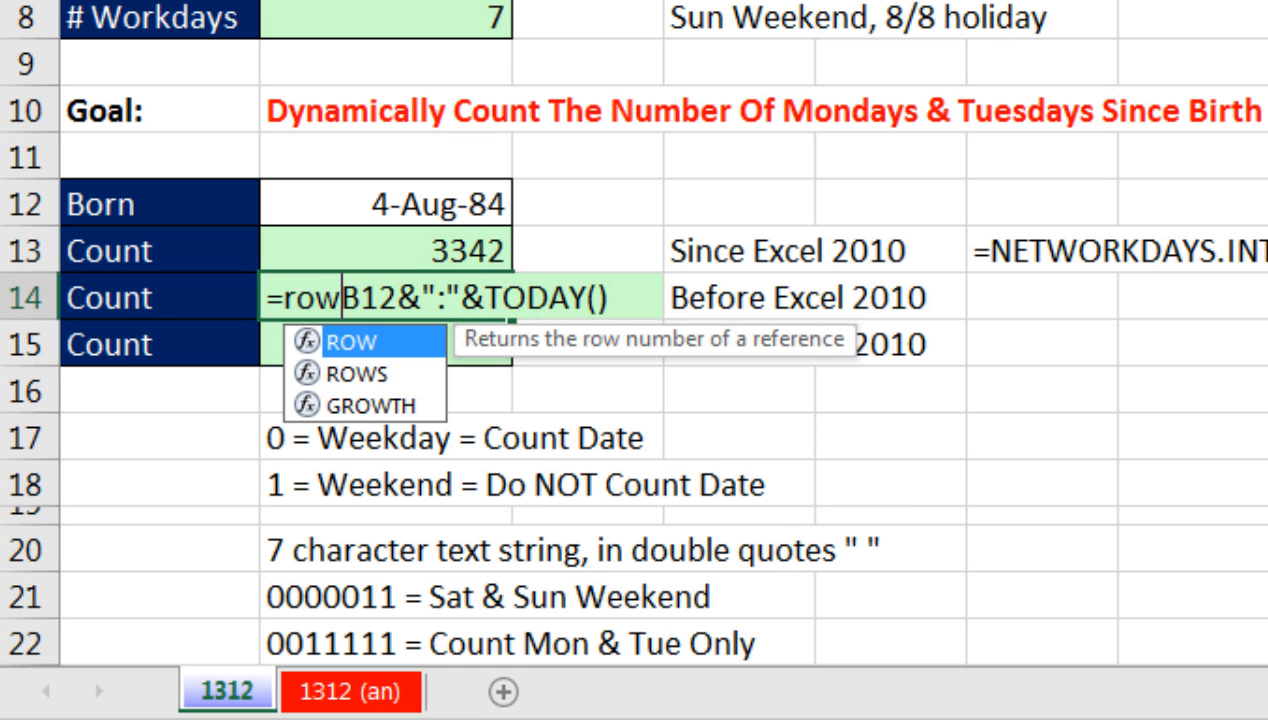
pyautogui.press('Tab')
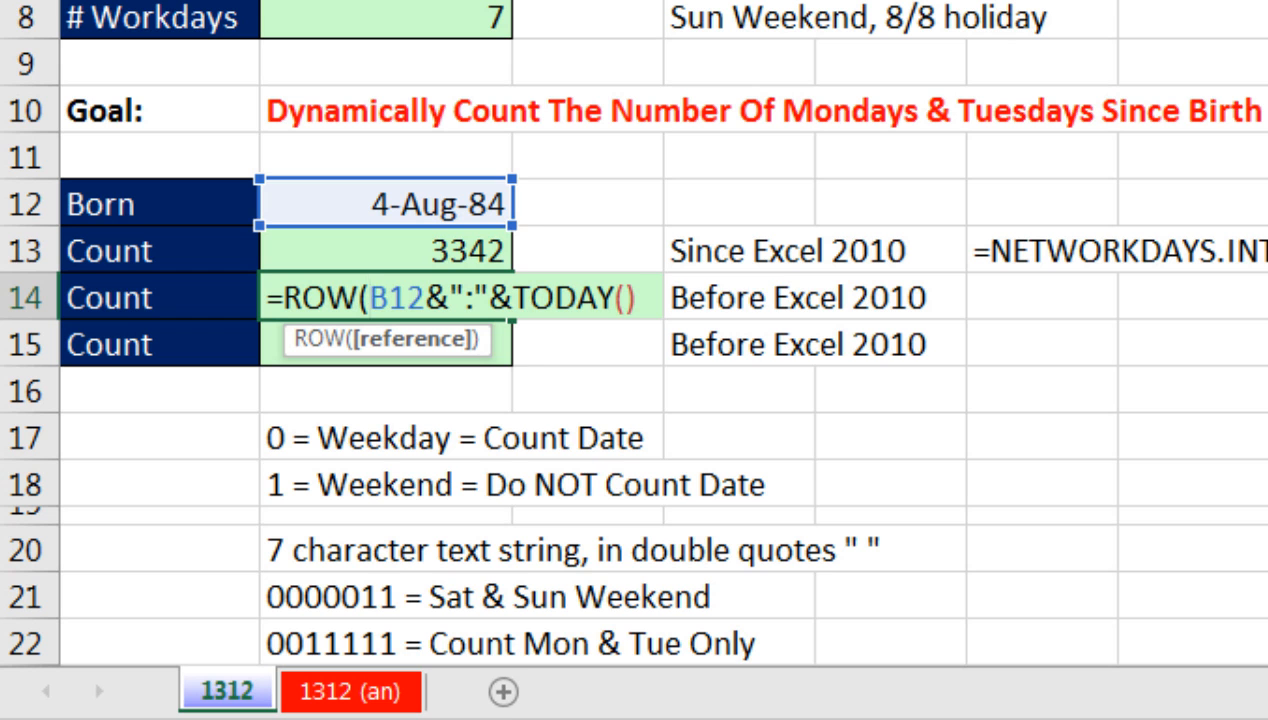
pyautogui.write('ind')
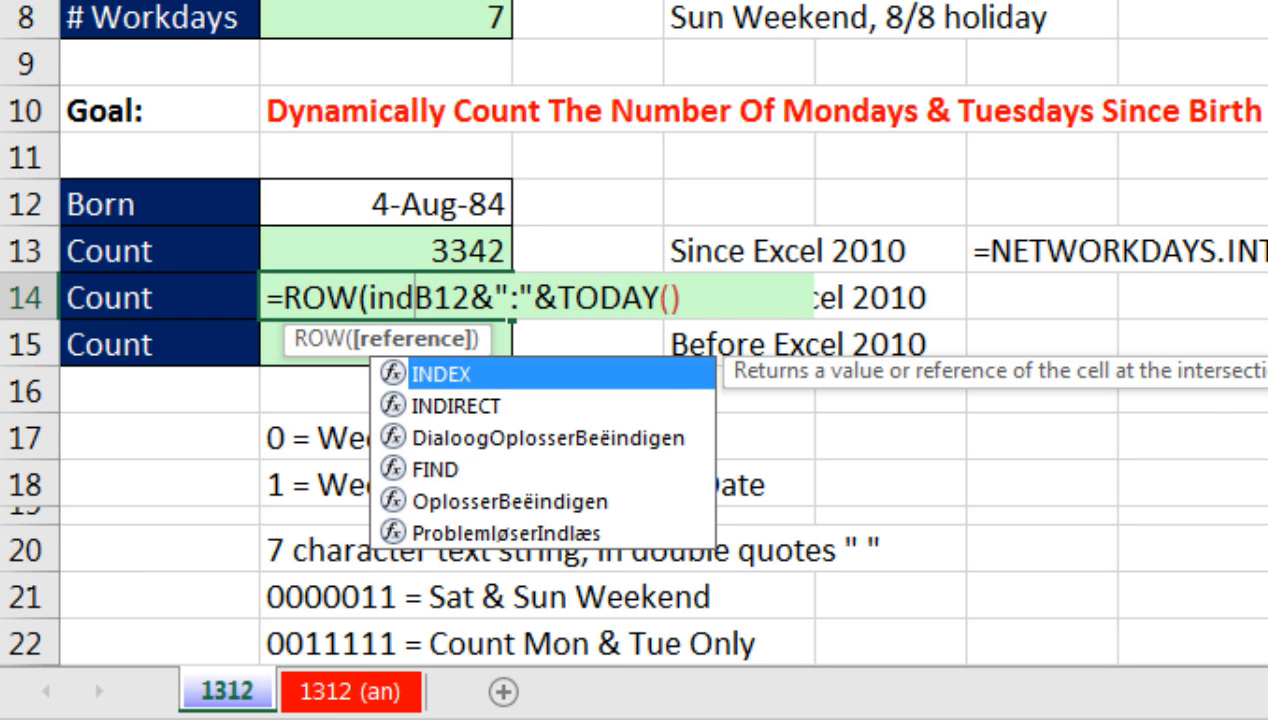
pyautogui.press('Down')
pyautogui.press('Tab')
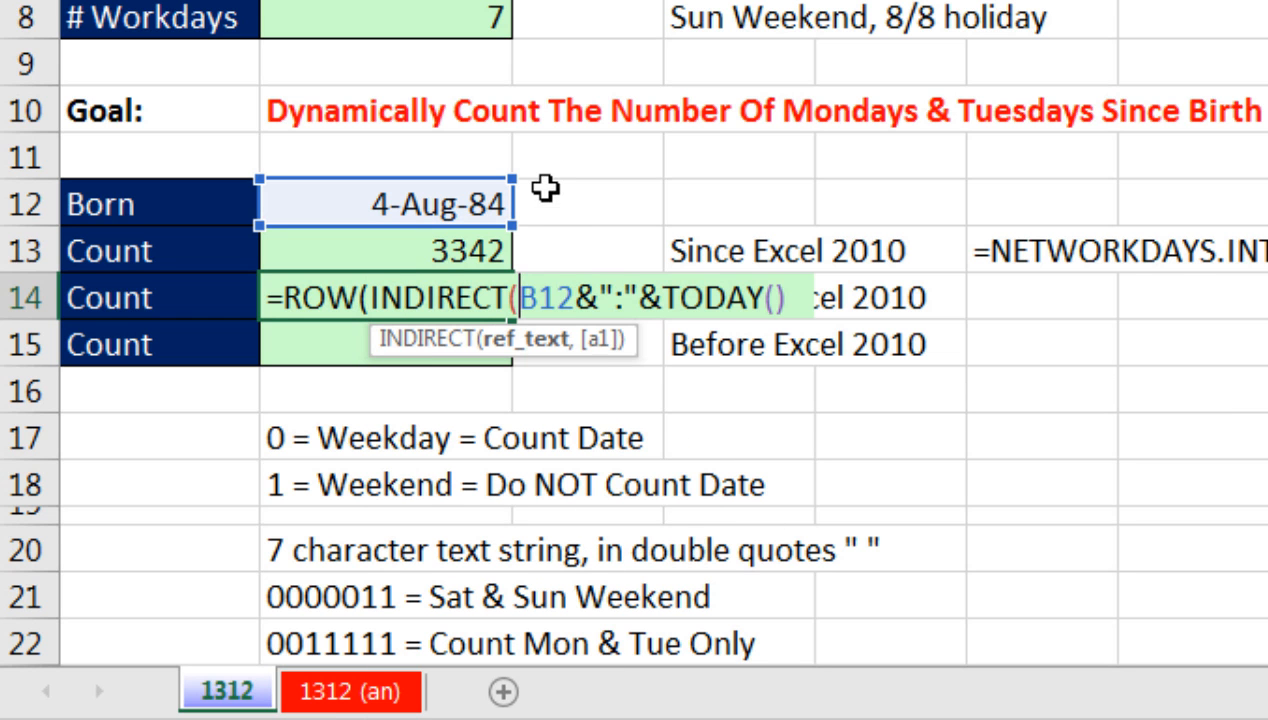
pyautogui.click(550, 342)
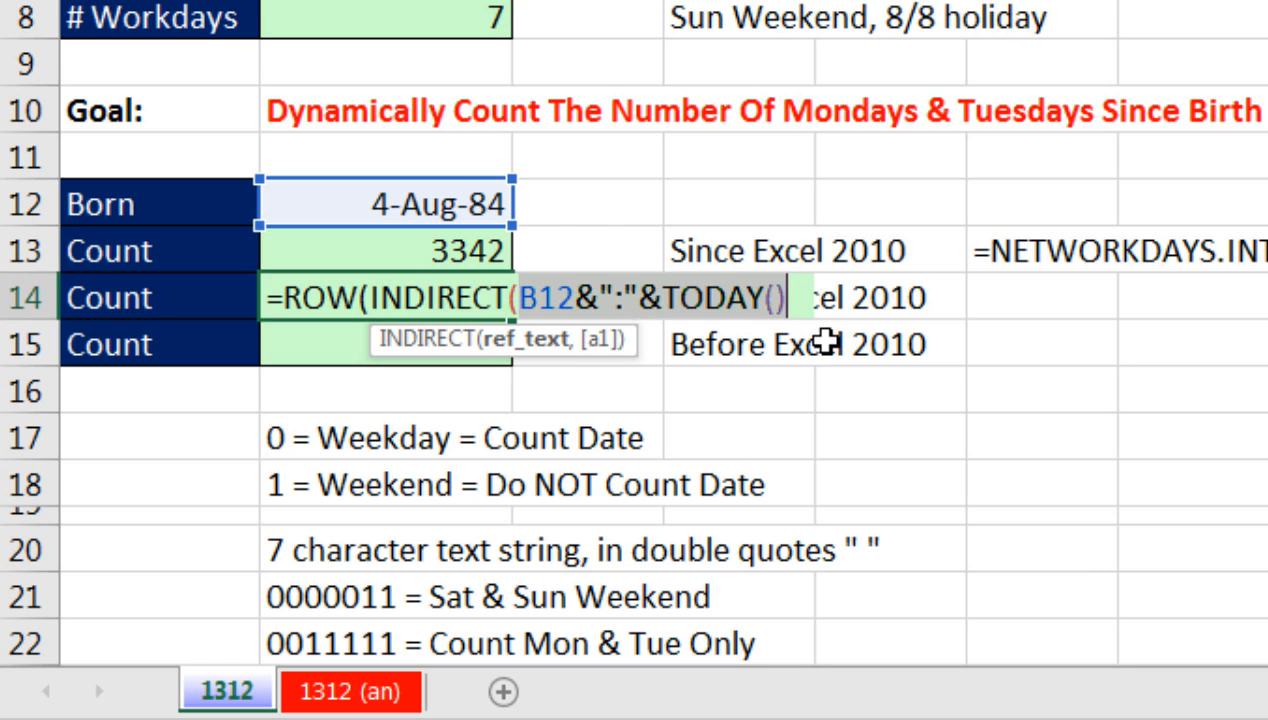
pyautogui.click(795, 297)
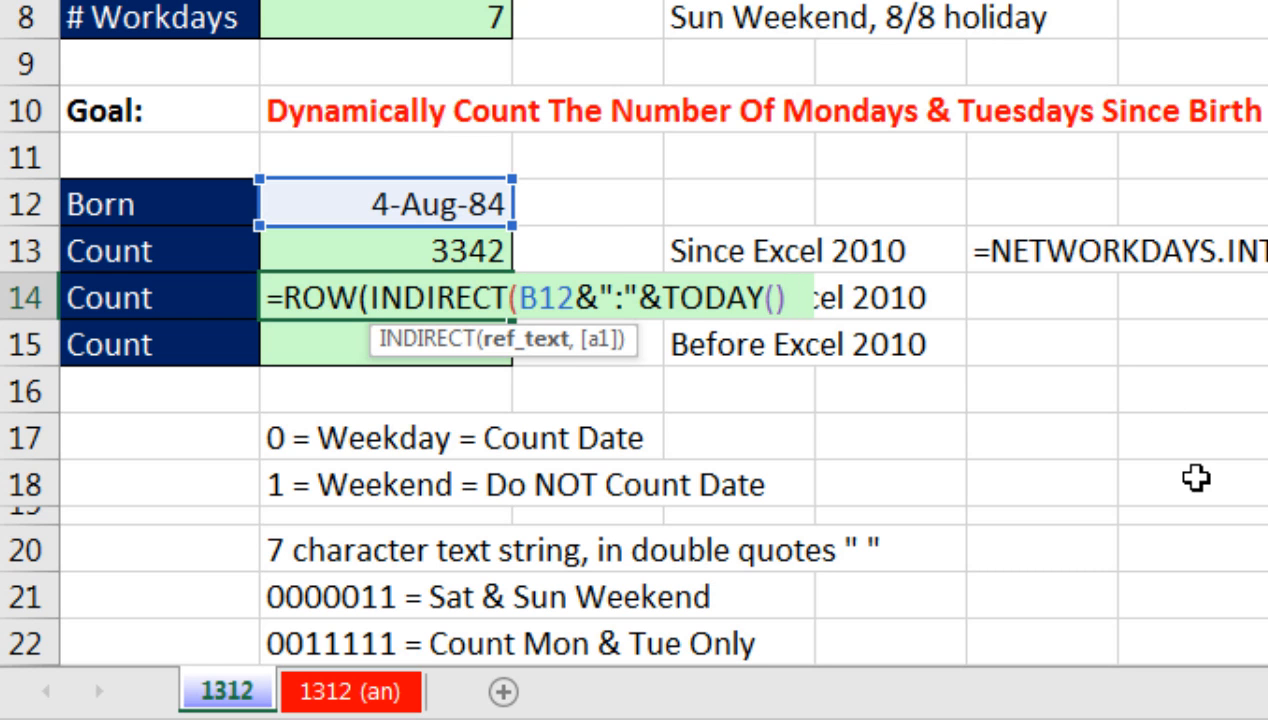
pyautogui.write('))')
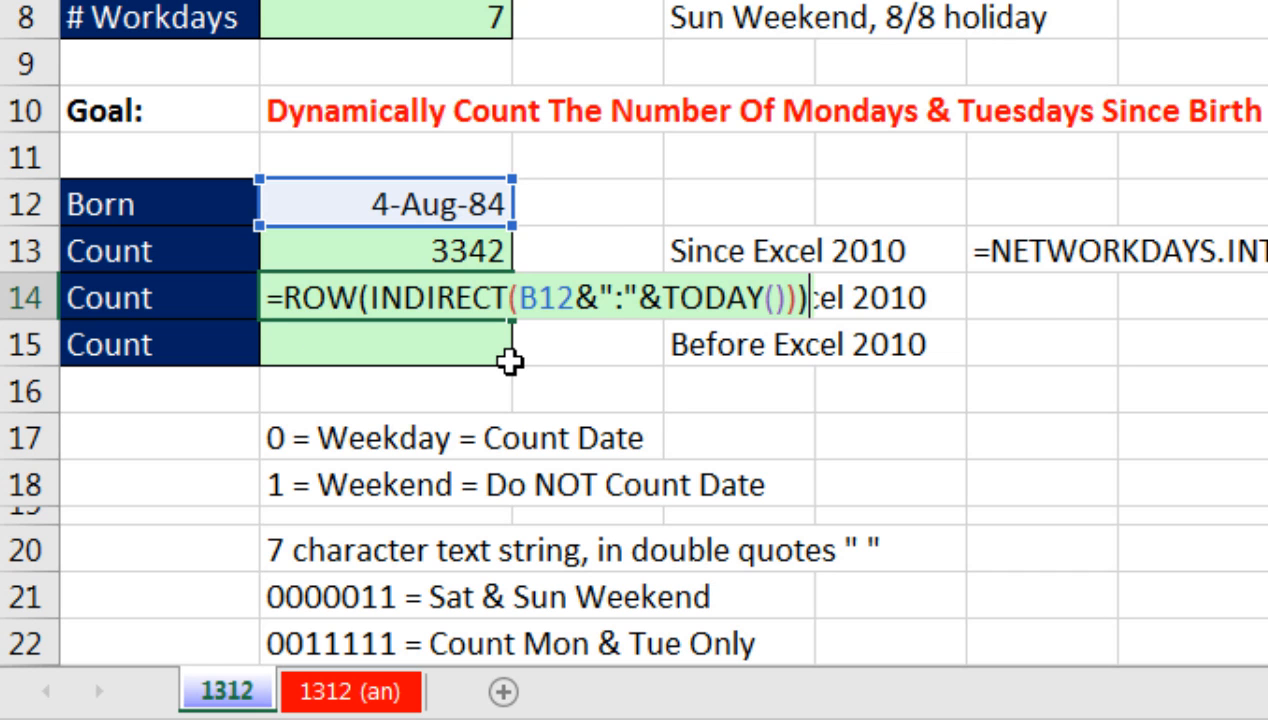
pyautogui.press('Return')
pyautogui.press('Up')
# Replace the birth date in B12 with a recent test date to shorten the date range.
pyautogui.click(428, 212)
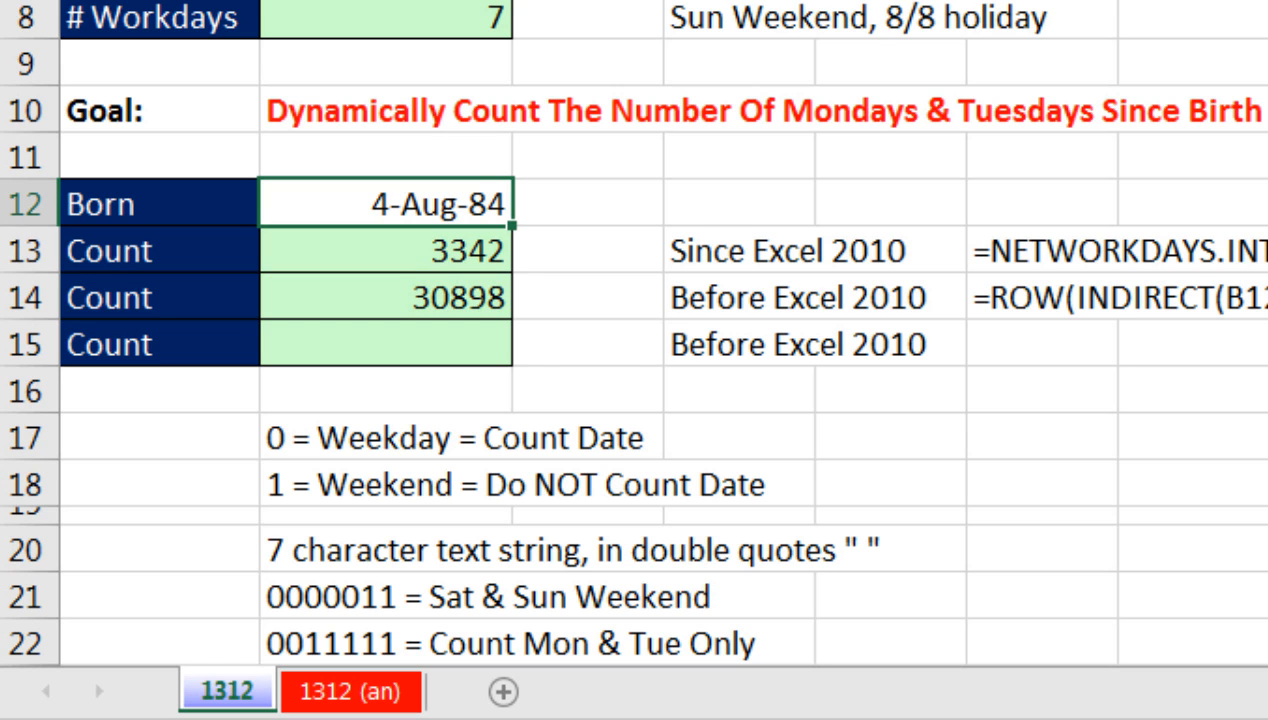
pyautogui.write('8/1')
pyautogui.press('Return')
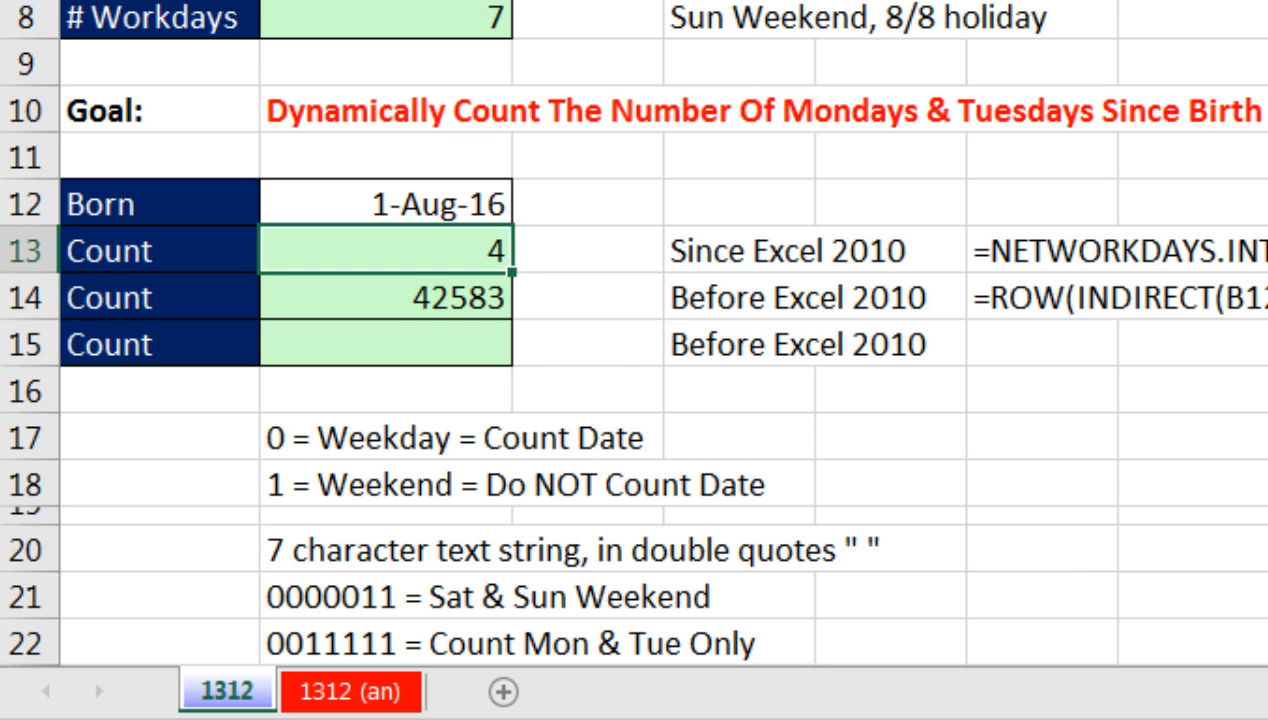
# Evaluate the ROW(INDIRECT()) expression inside the B14 formula to inspect its array of date serial numbers, and restore the expression.
pyautogui.doubleClick(424, 303)
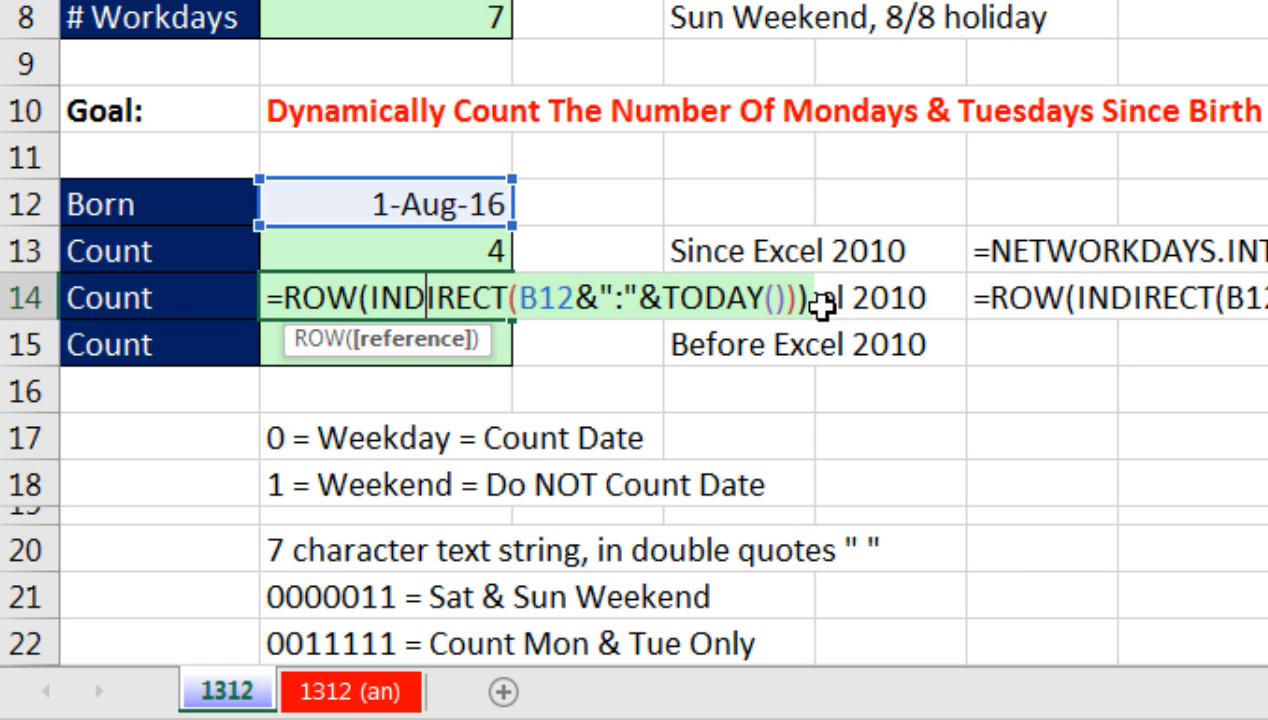
pyautogui.press('F9')
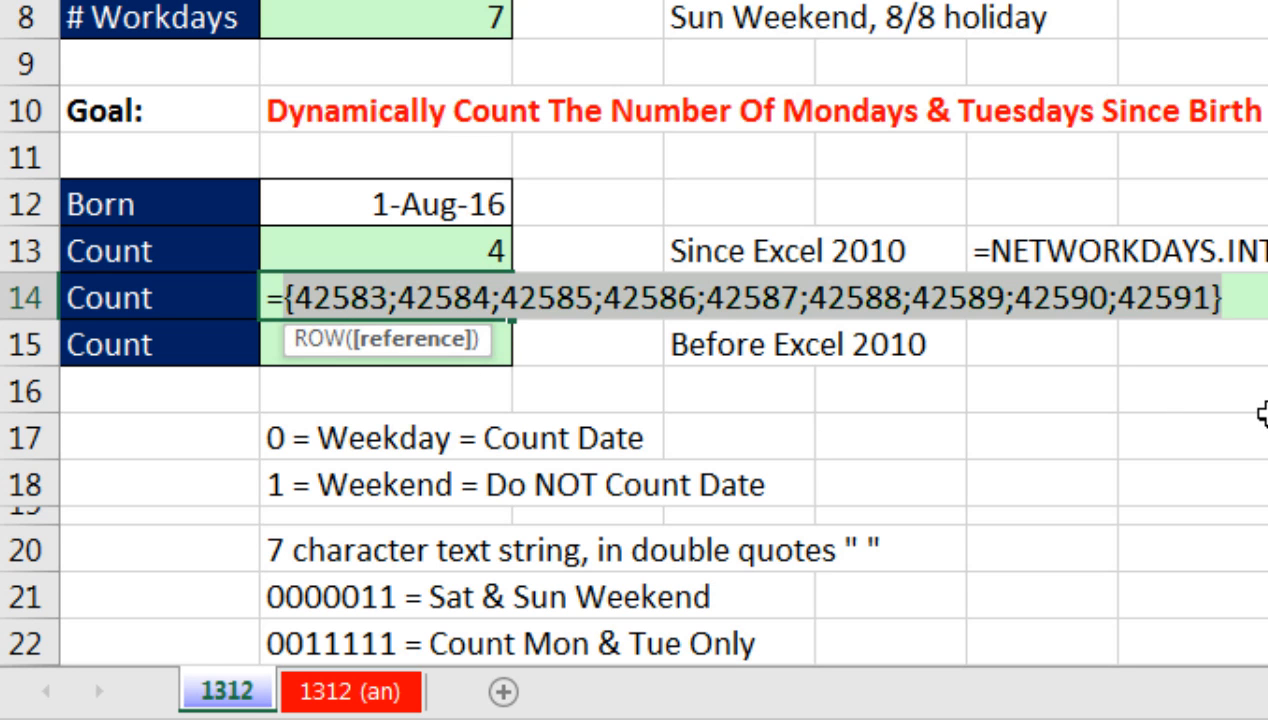
pyautogui.hotkey('ctrl', 'z')
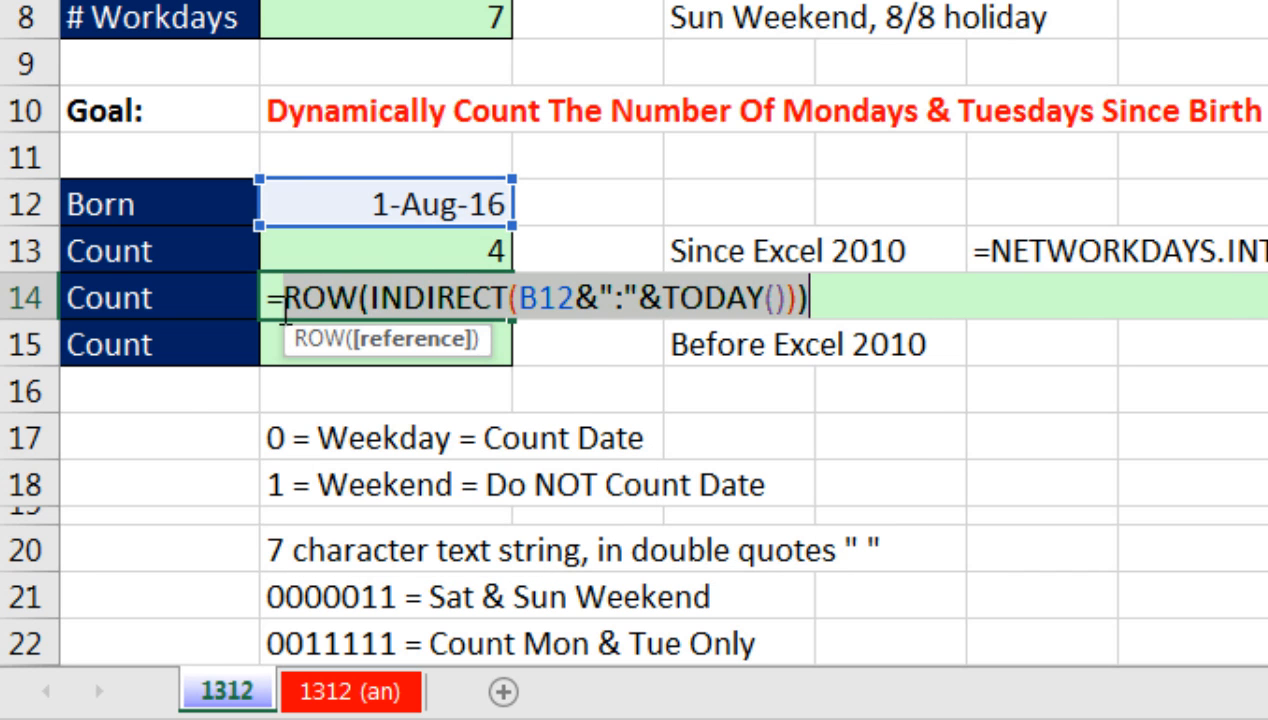
# Wrap the ROW expression in B14 in WEEKDAY with the return type omitted, after checking the available return types.
pyautogui.press('End')
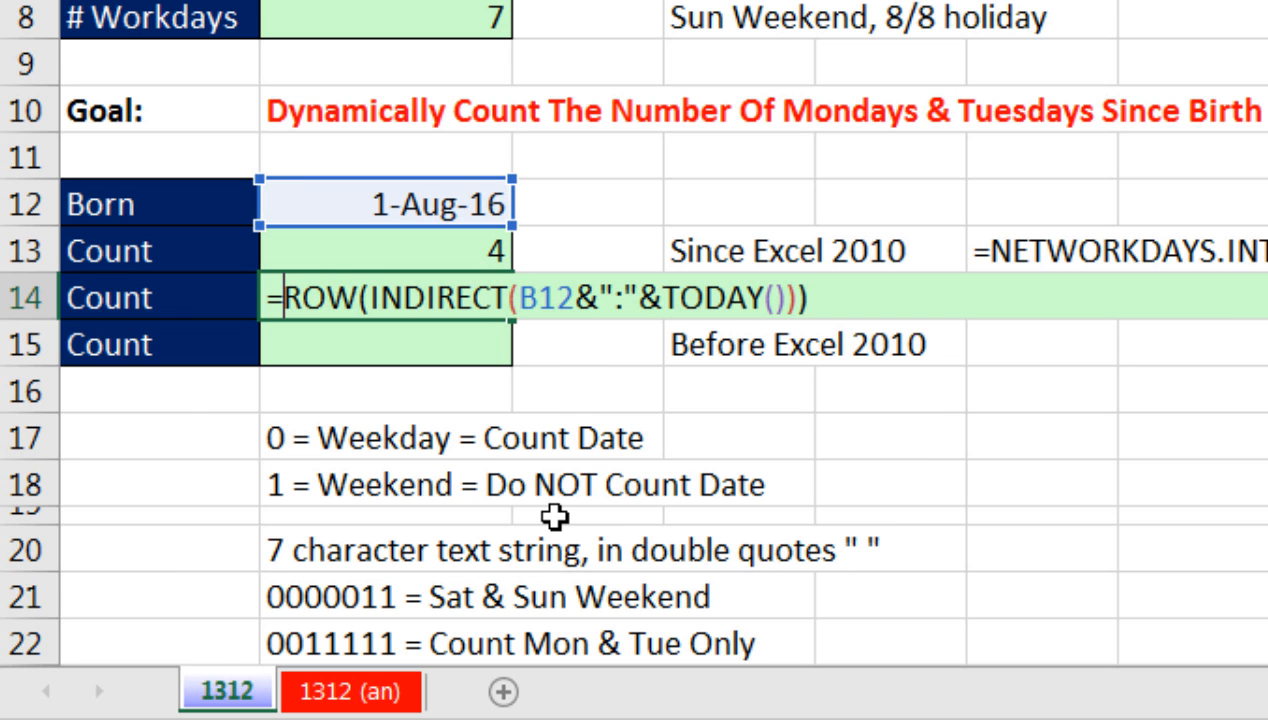
pyautogui.write('we')
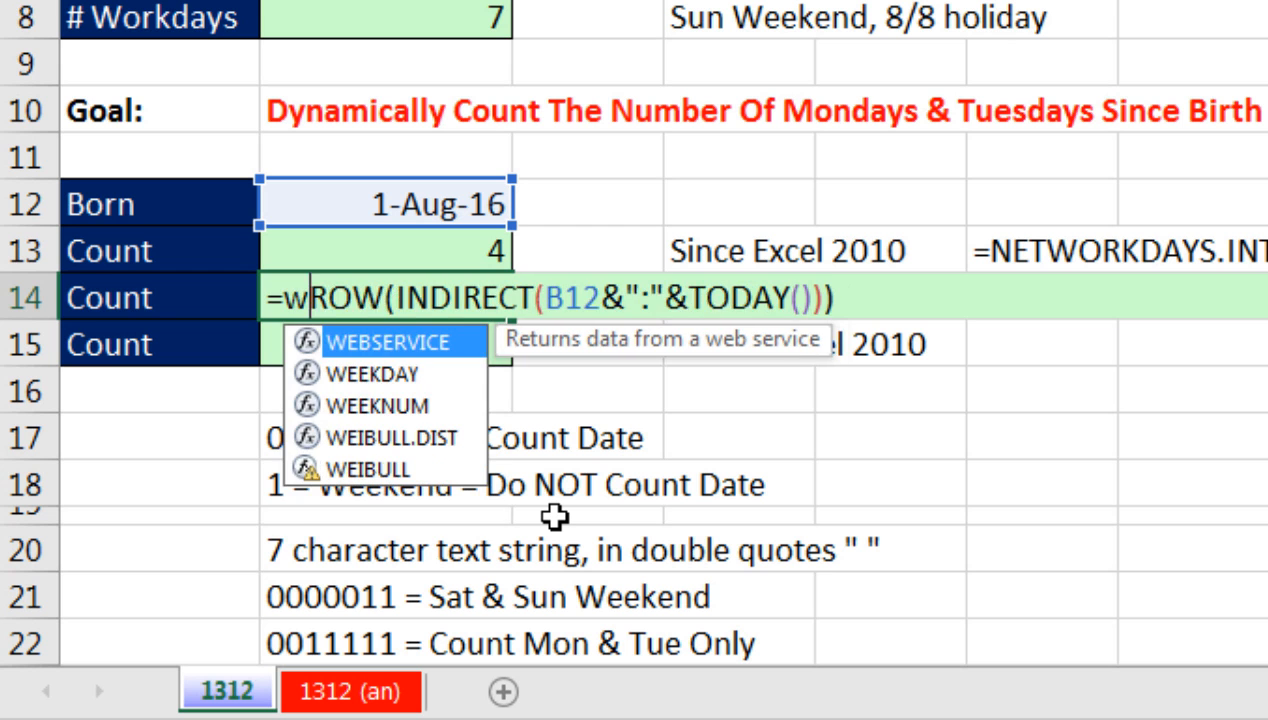
pyautogui.write('k')
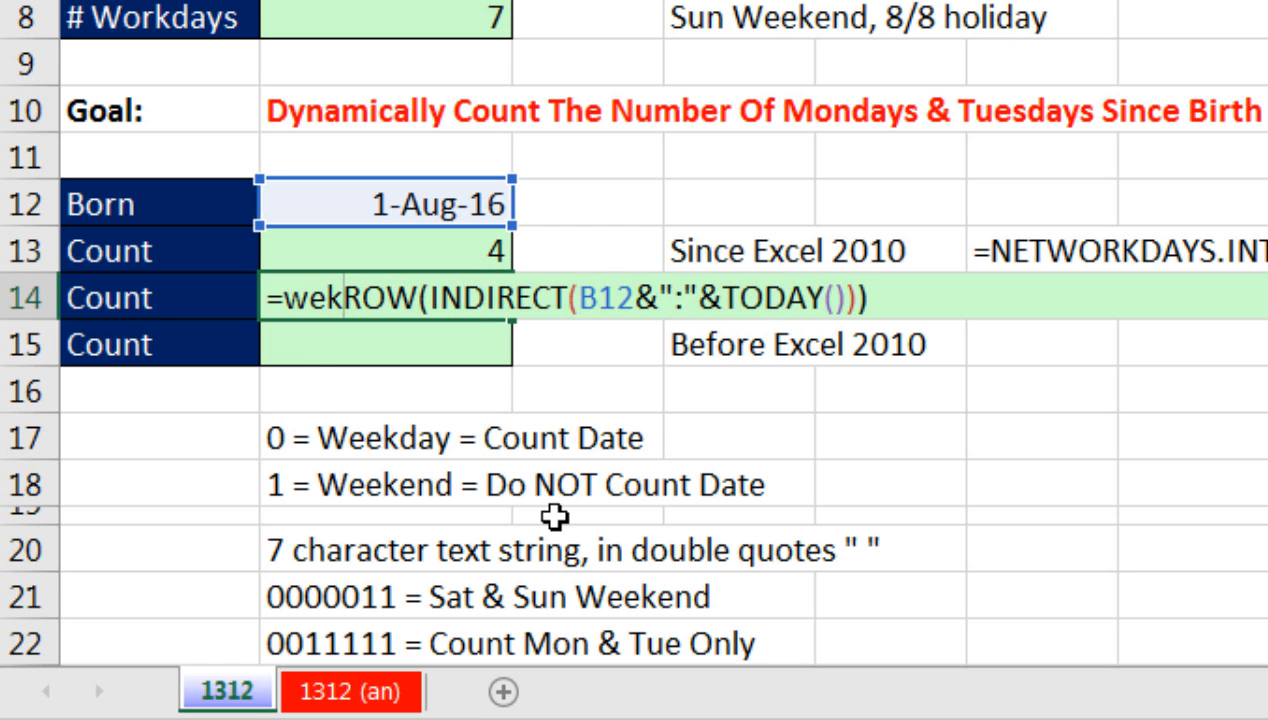
pyautogui.press('BackSpace')
pyautogui.press('Down')
pyautogui.press('Tab')
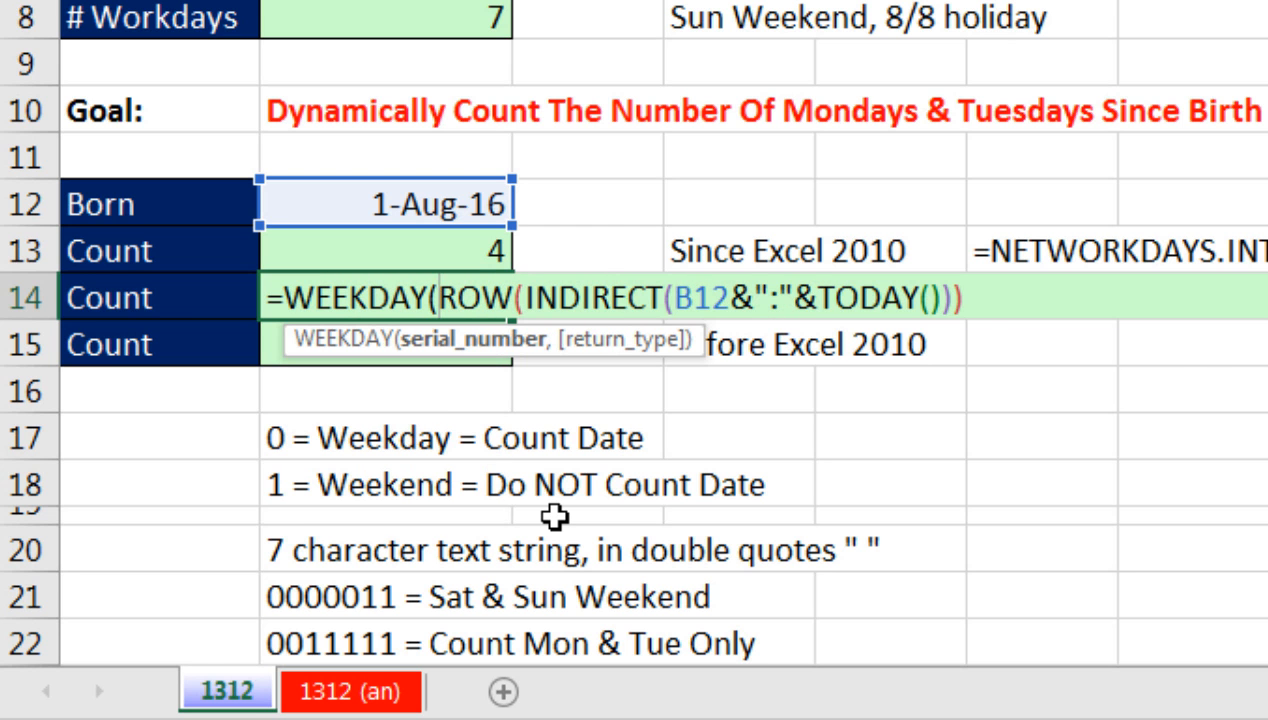
pyautogui.click(986, 294)
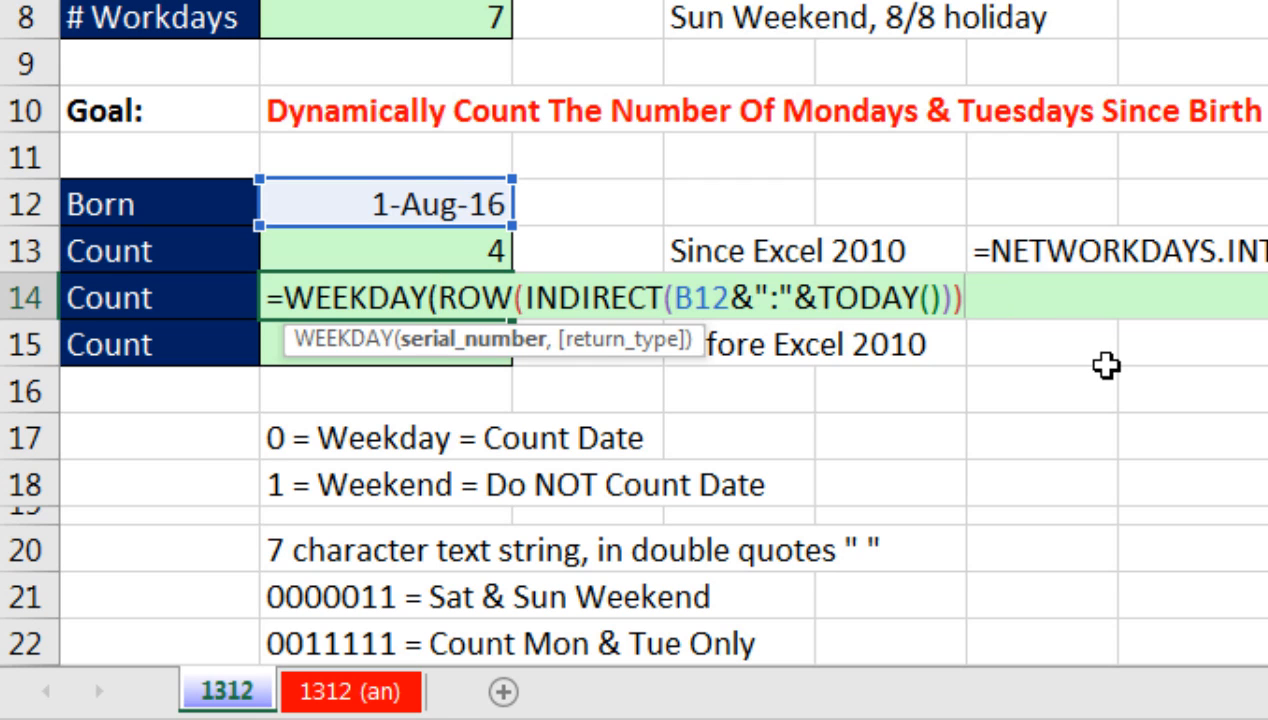
pyautogui.write(',')
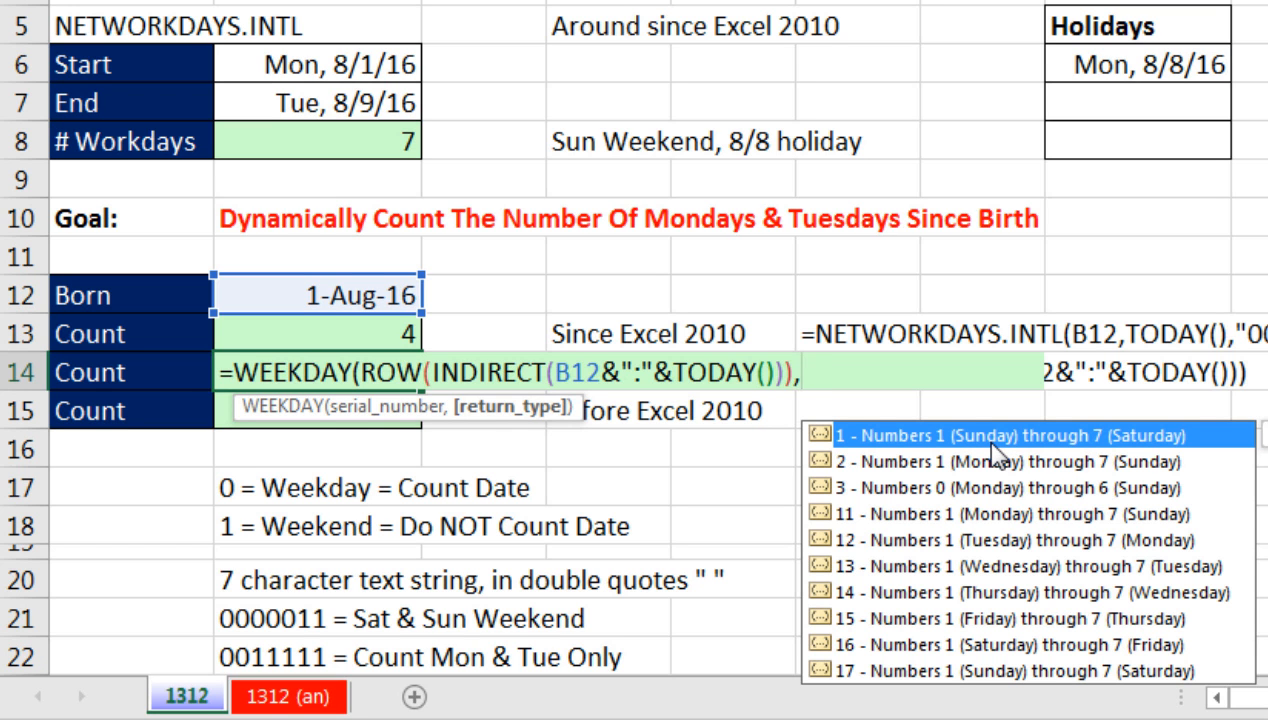
pyautogui.press('Escape')
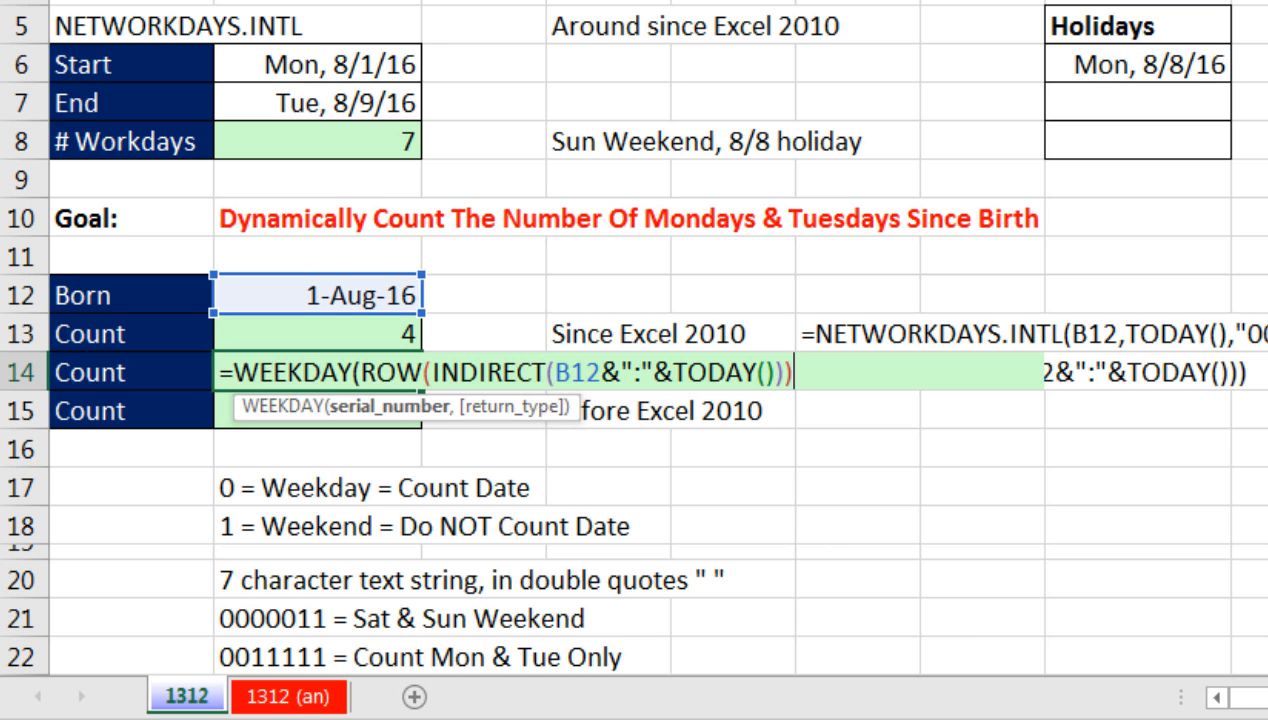
pyautogui.write(')')
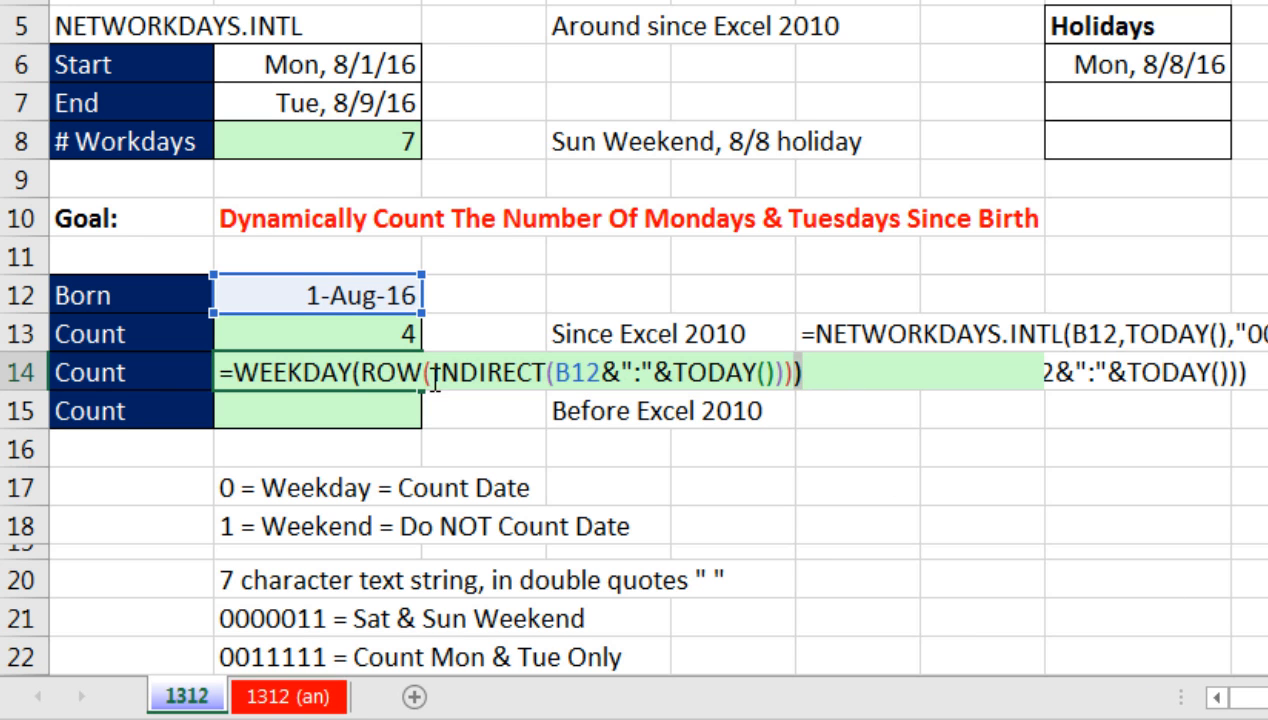
# Evaluate the WEEKDAY expression inside the B14 formula to inspect its array of weekday numbers, and restore the expression.
pyautogui.hotkey('shift', 'Home')
pyautogui.press('F9')
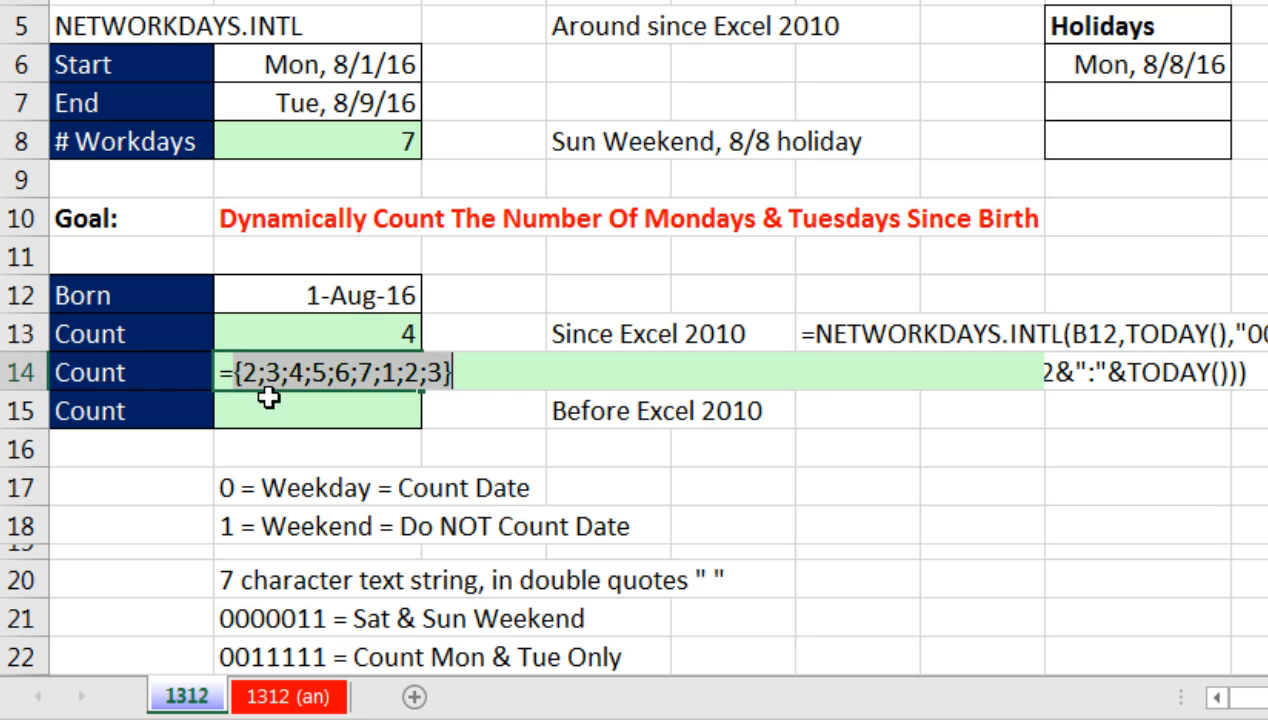
pyautogui.hotkey('ctrl', 'z')
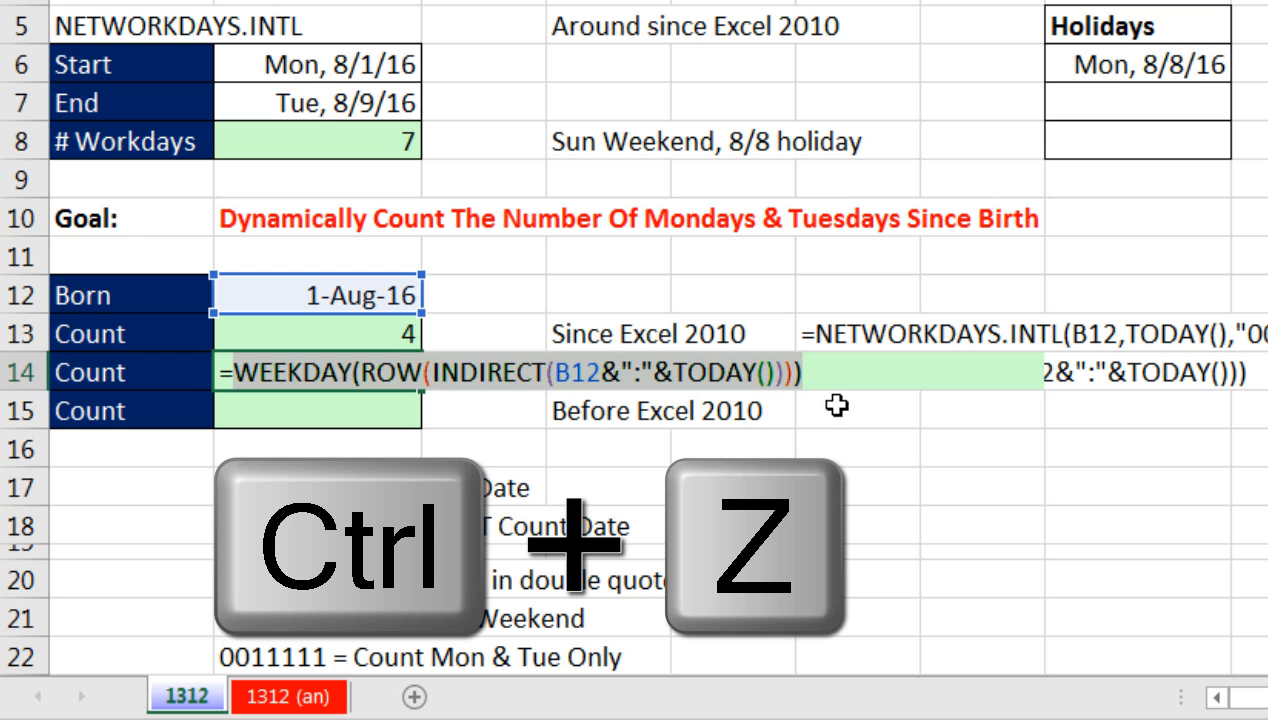
# Extend the B14 formula to compare the WEEKDAY result with the array constant {2,3}.
pyautogui.click(830, 373)
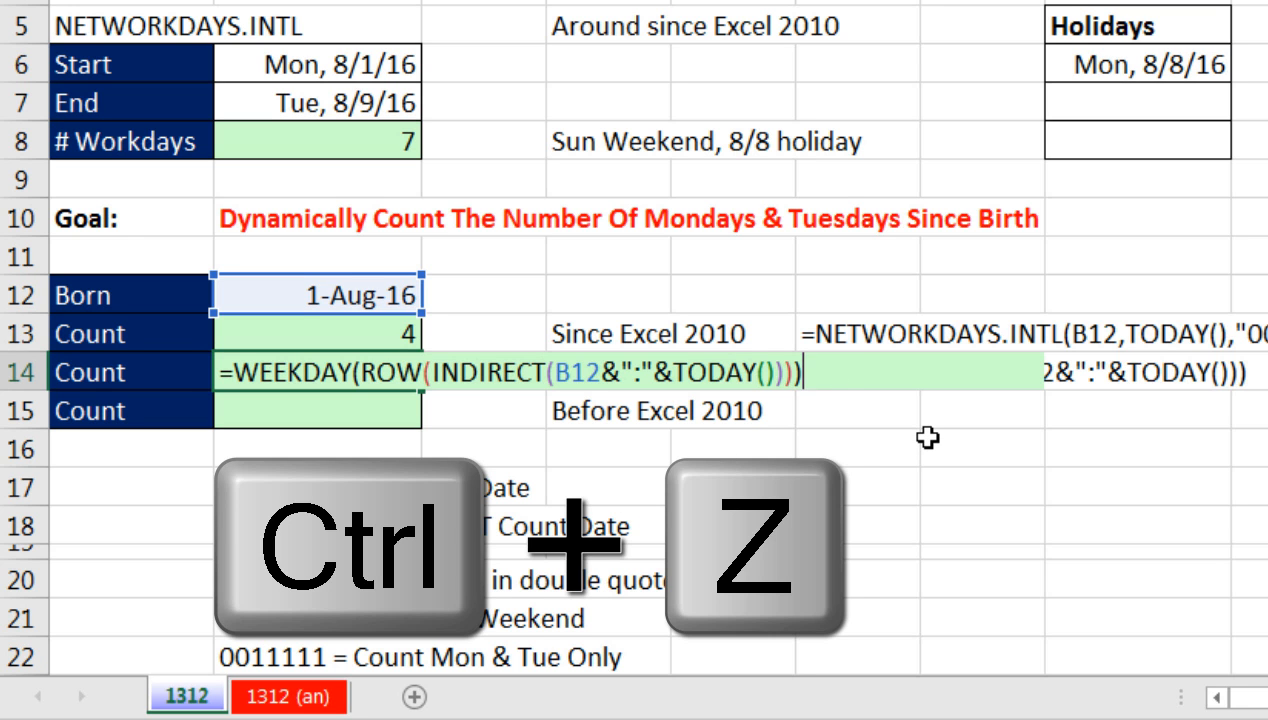
pyautogui.write('=')
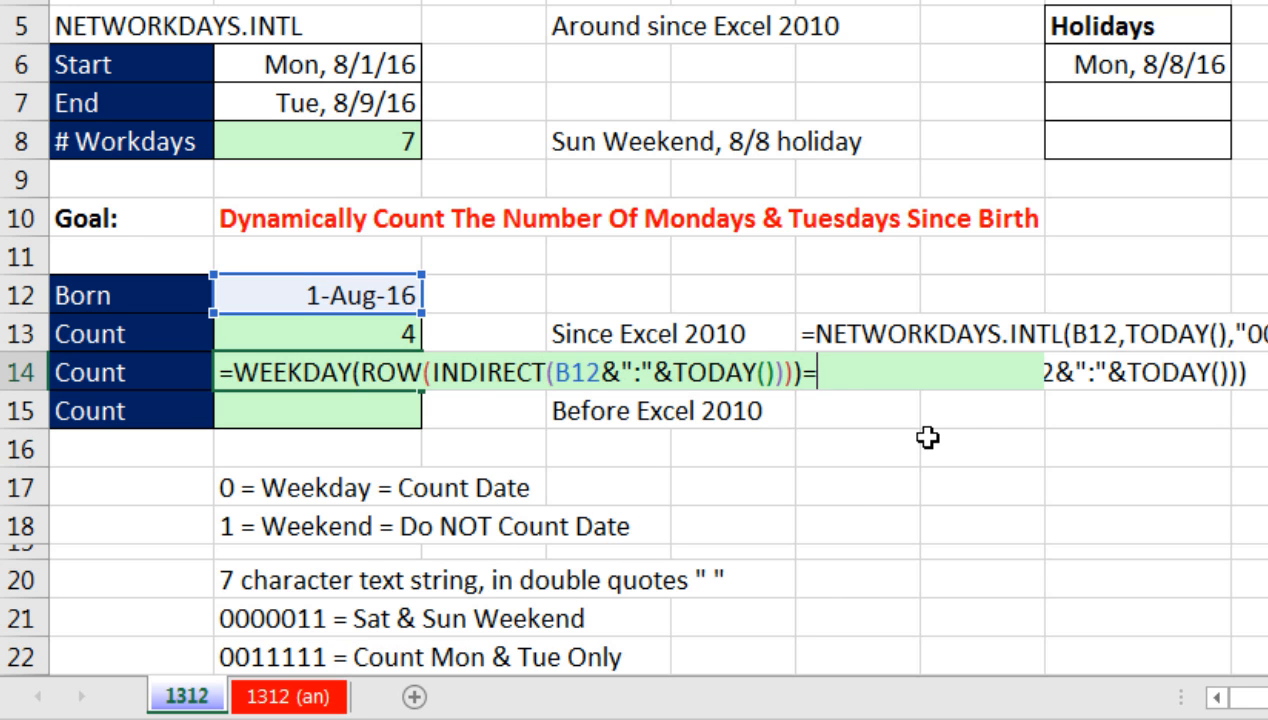
pyautogui.write('{2,3}')
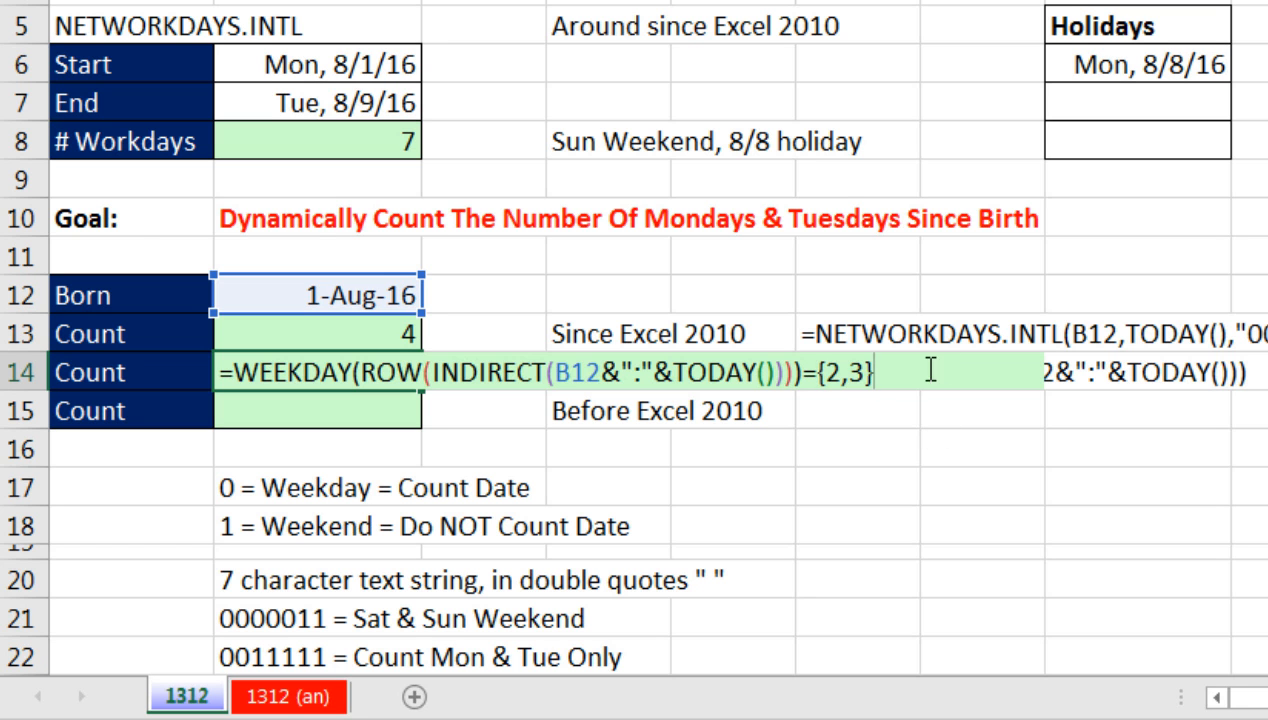
# Evaluate the whole WEEKDAY comparison in the B14 formula to inspect its TRUE/FALSE array, and restore the expression.
pyautogui.moveTo(868, 372); pyautogui.dragTo(4, 364)
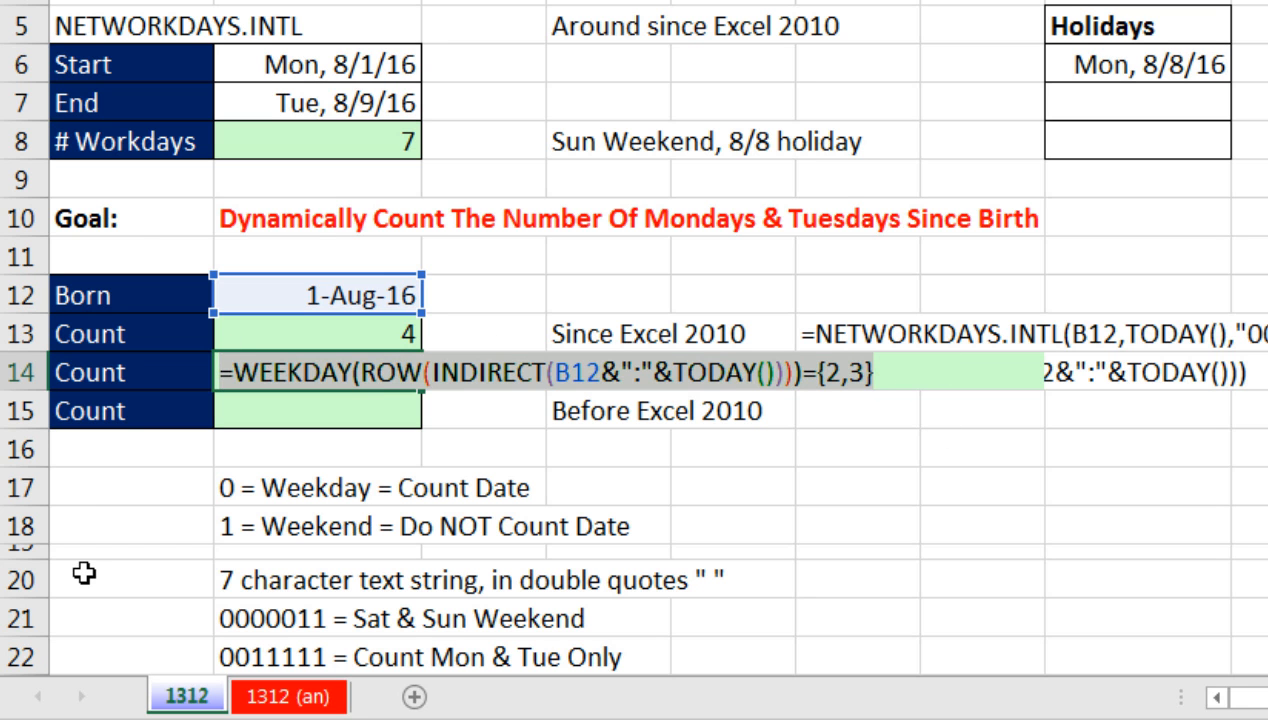
pyautogui.press('F9')
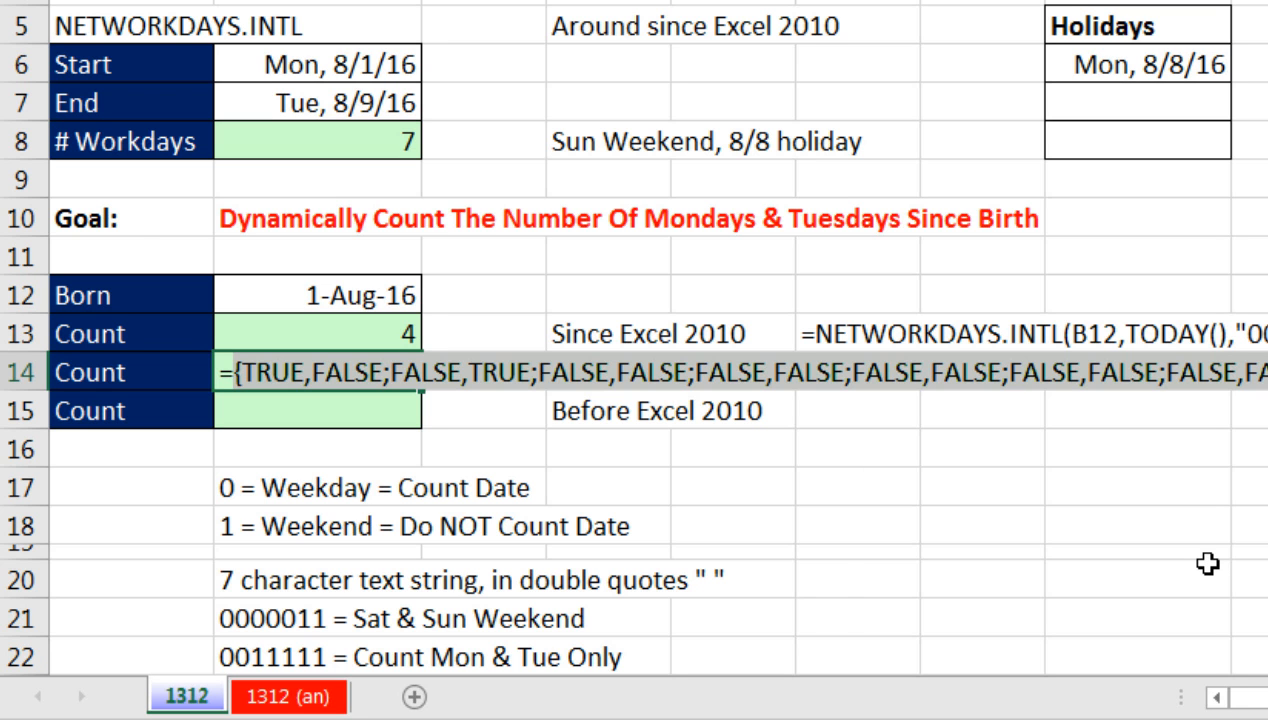
pyautogui.hotkey('ctrl', 'z')
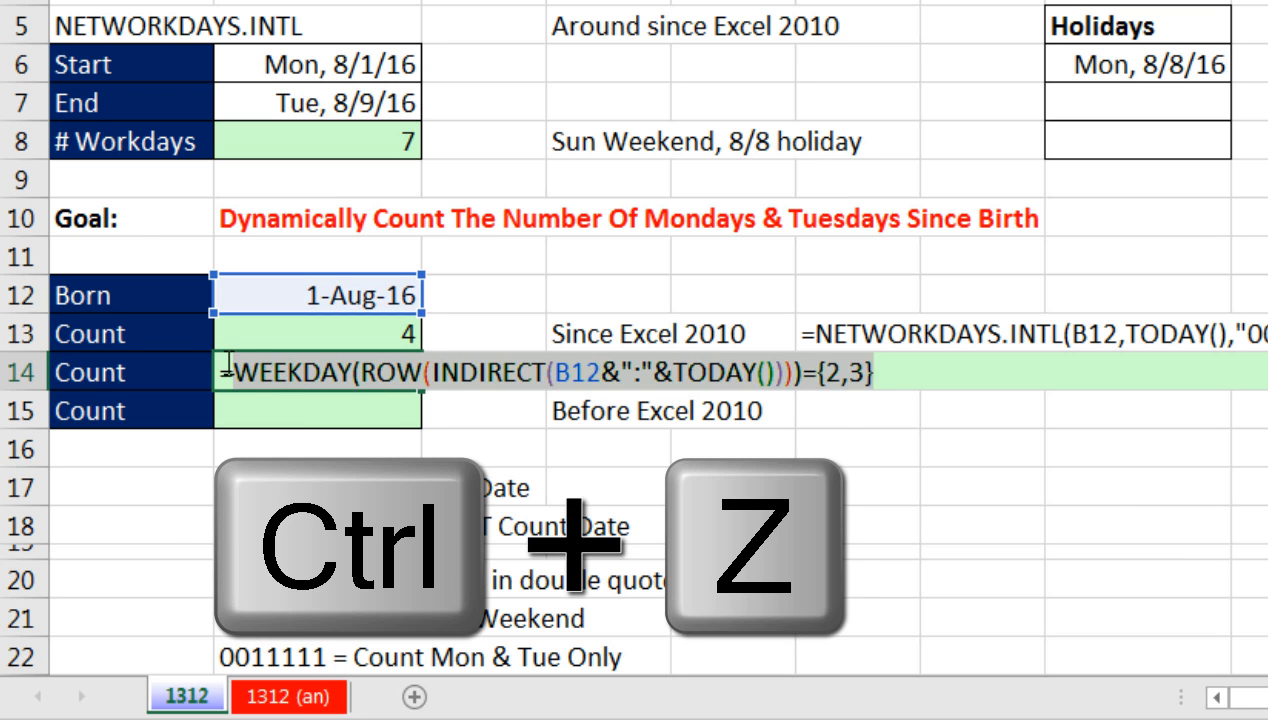
# Enclose the WEEKDAY comparison in B14 in parentheses with a double negative in front to convert the logical values to numbers.
pyautogui.click(237, 370)
pyautogui.write('--(')
pyautogui.click(929, 369)
pyautogui.write(')')
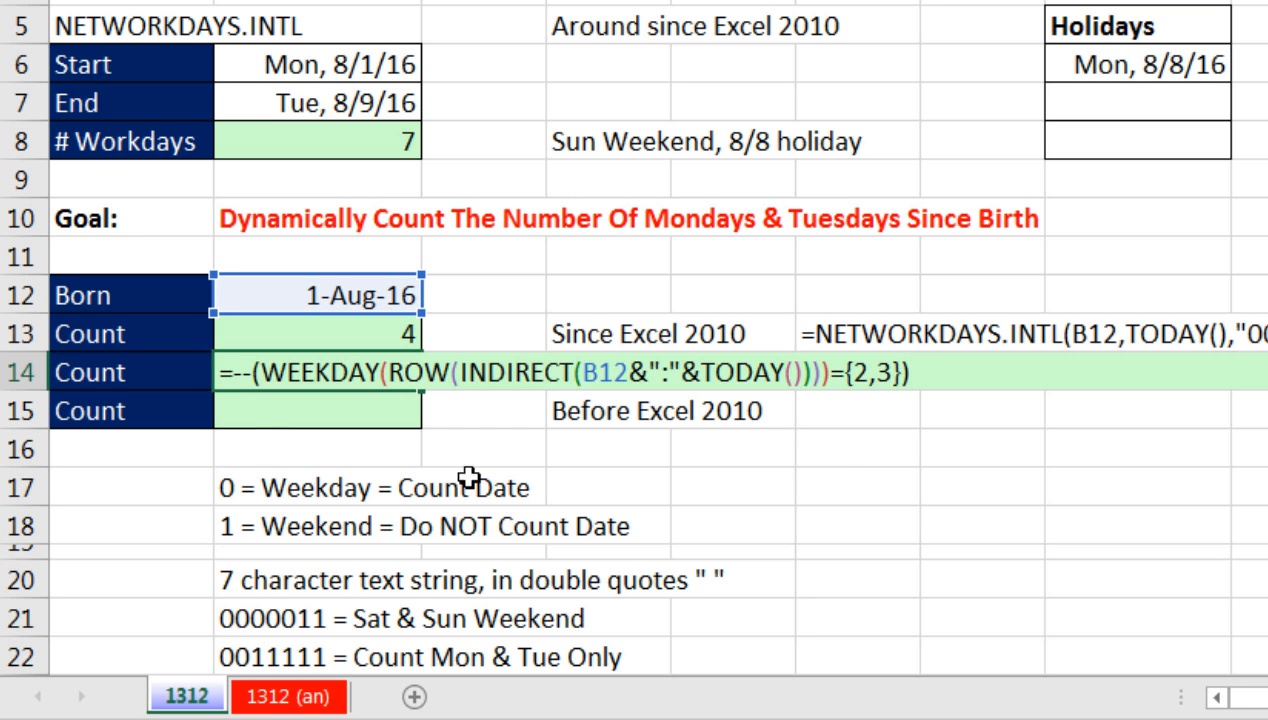
# Evaluate the double-negative expression in the B14 formula to inspect its array of ones and zeros, and restore the expression.
pyautogui.keyDown('shift'); pyautogui.click(224, 372); pyautogui.keyUp('shift')
pyautogui.press('F9')
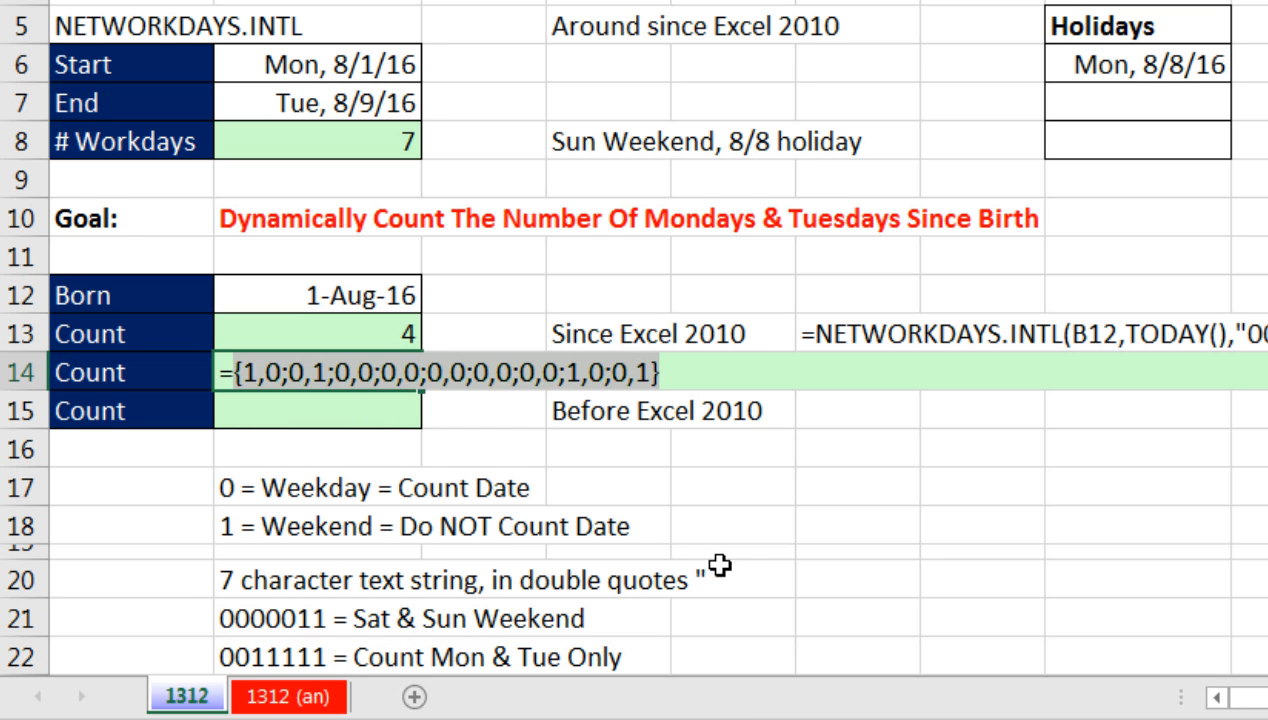
pyautogui.hotkey('ctrl', 'z')
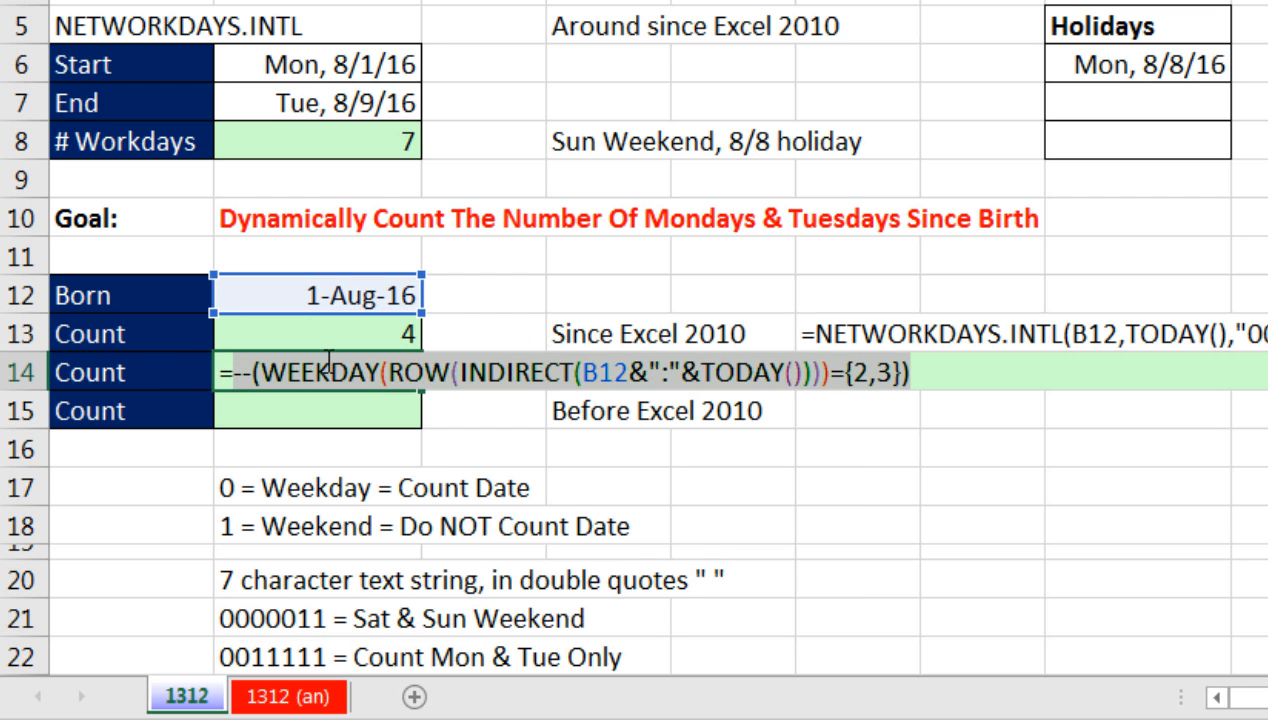
# Wrap the double-negative expression in B14 in SUMPRODUCT and enter the formula.
pyautogui.click(228, 372)
pyautogui.write('sump')
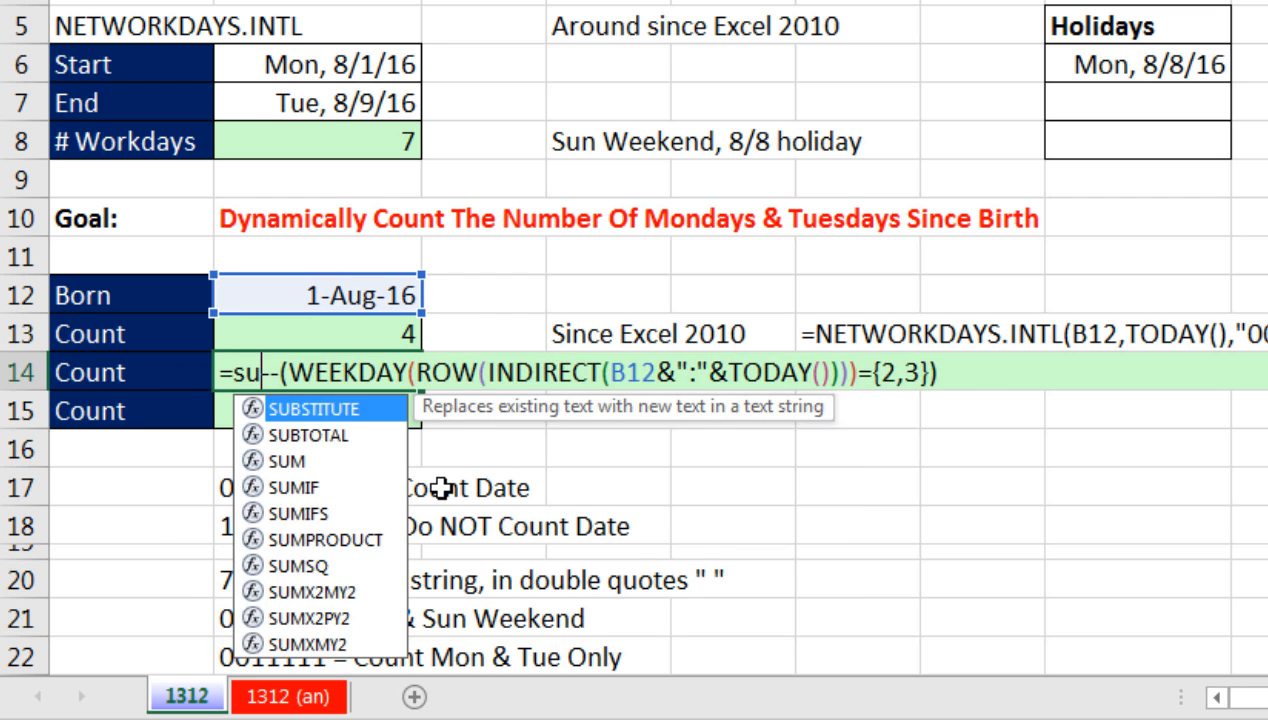
pyautogui.press('Tab')
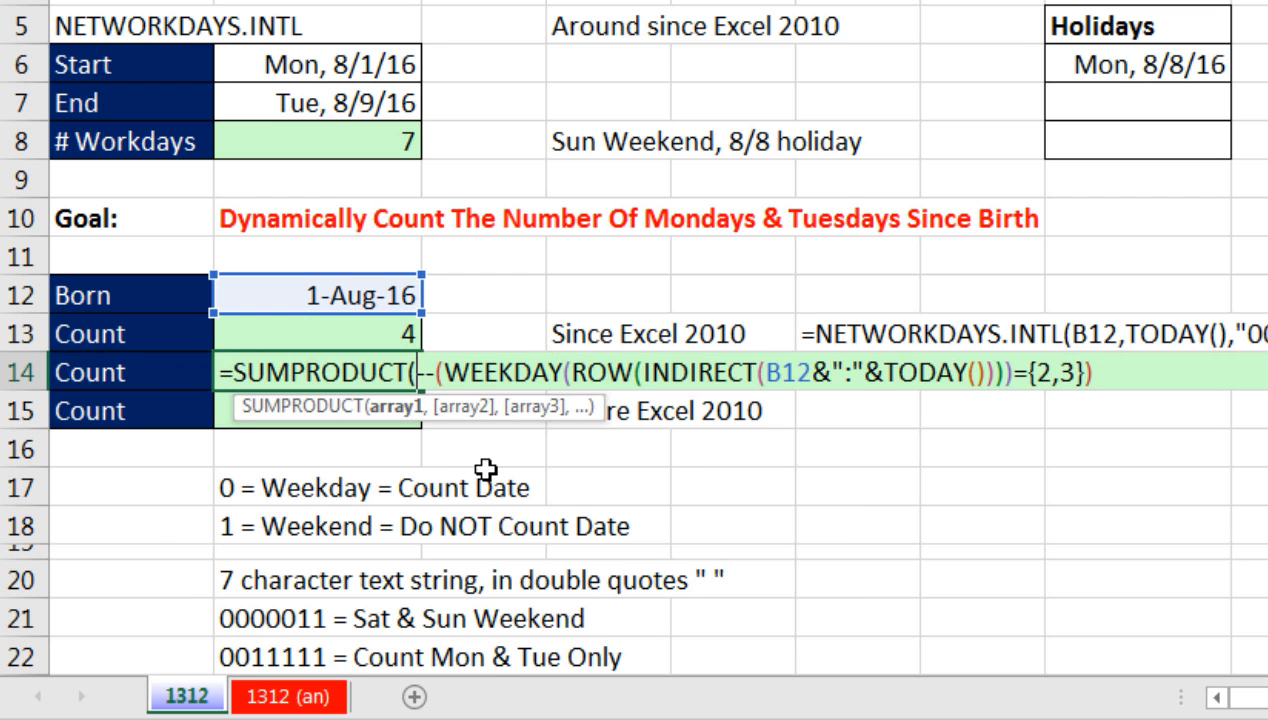
pyautogui.click(395, 412)
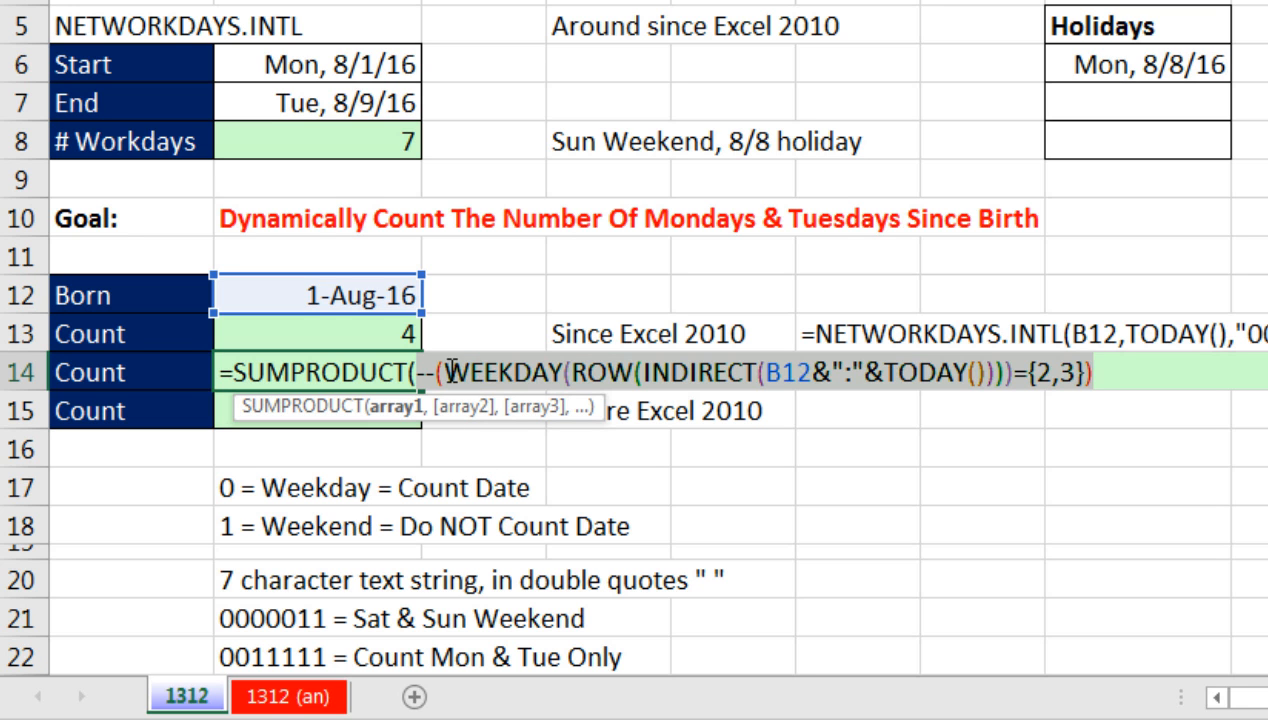
pyautogui.click(1147, 374)
pyautogui.write(')')
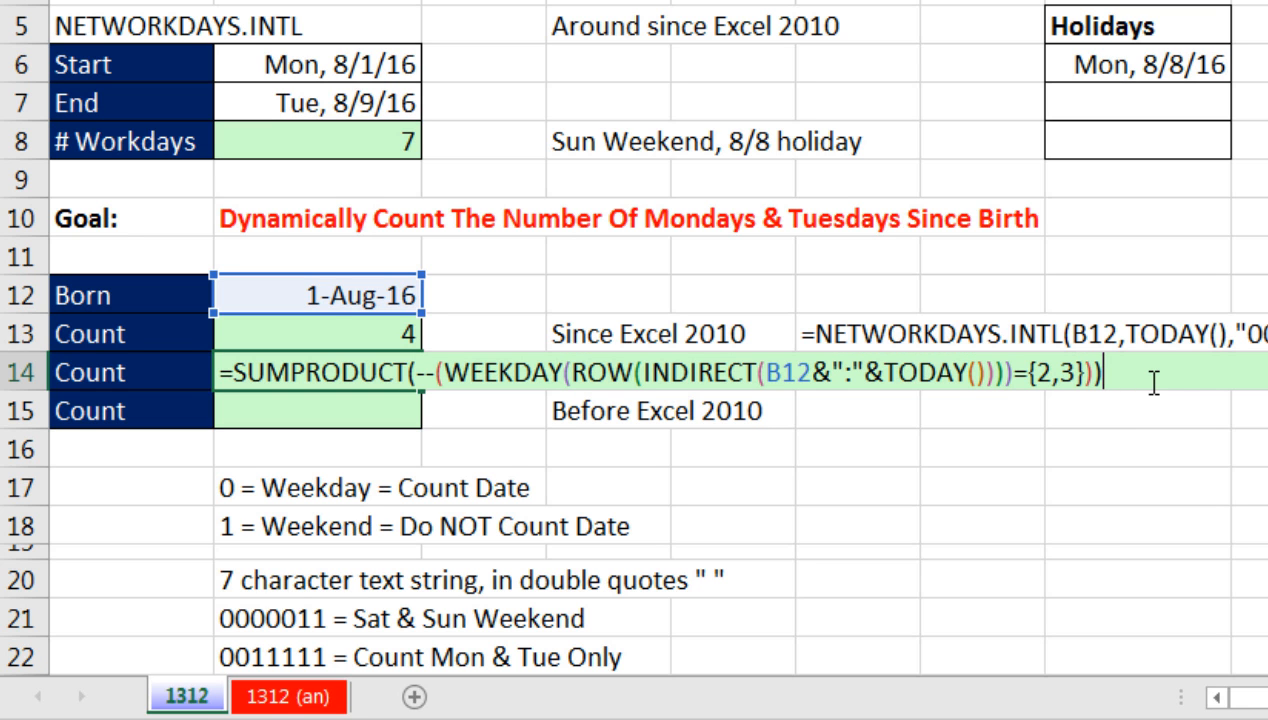
pyautogui.press('Return')
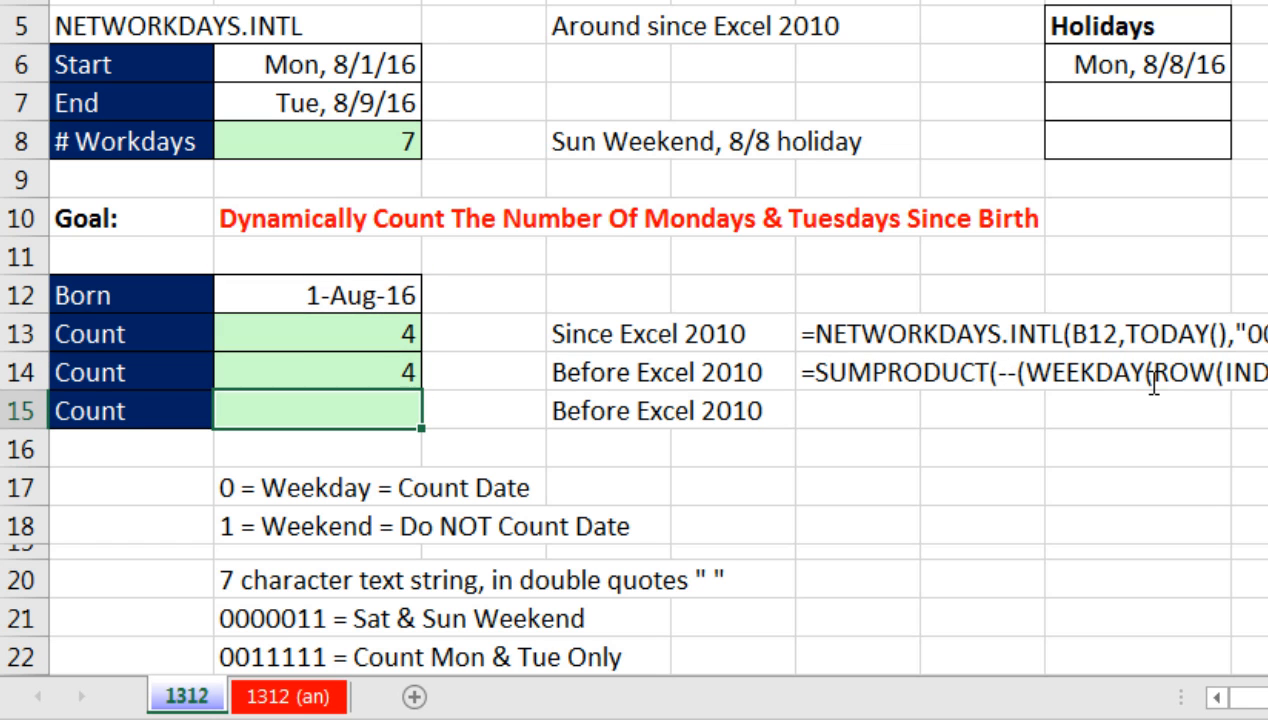
# Copy the SUMPRODUCT formula text from B14 into B15, leaving the B12 reference unshifted.
pyautogui.doubleClick(307, 363)
pyautogui.moveTo(218, 373); pyautogui.dragTo(1103, 373)
pyautogui.hotkey('ctrl', 'c')
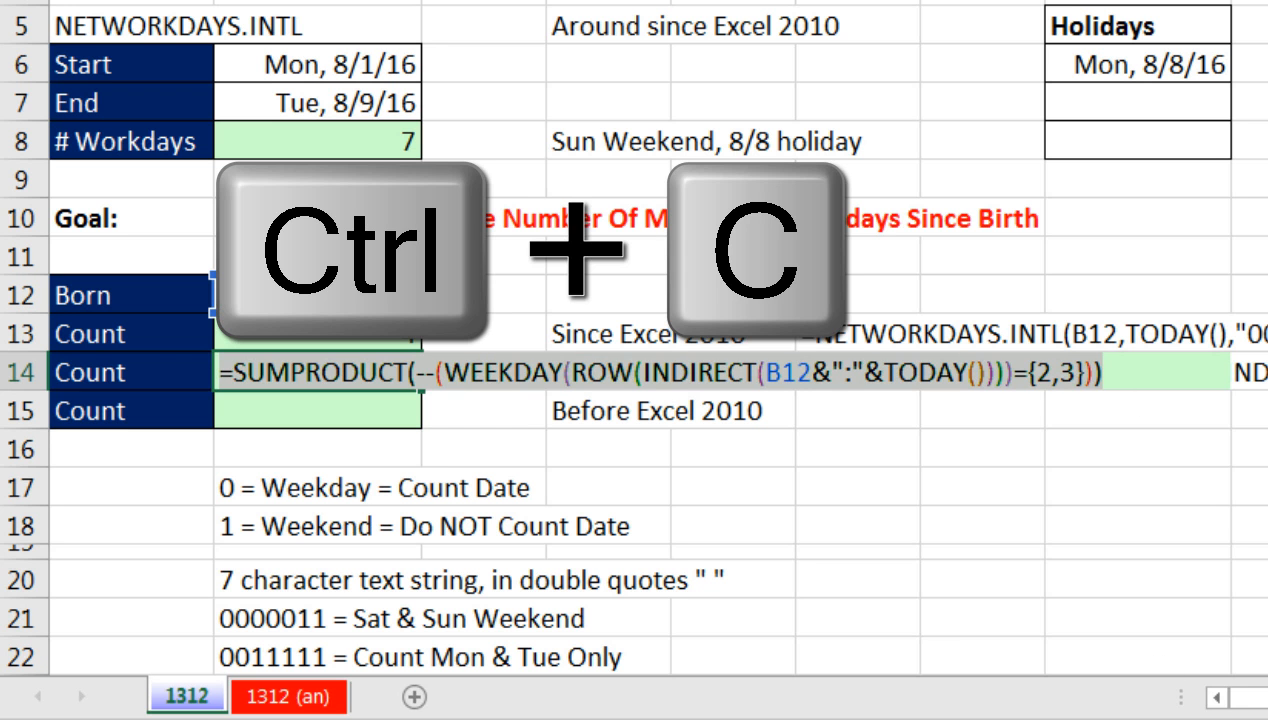
pyautogui.press('Escape')
pyautogui.click(375, 414)
pyautogui.hotkey('ctrl', 'v')
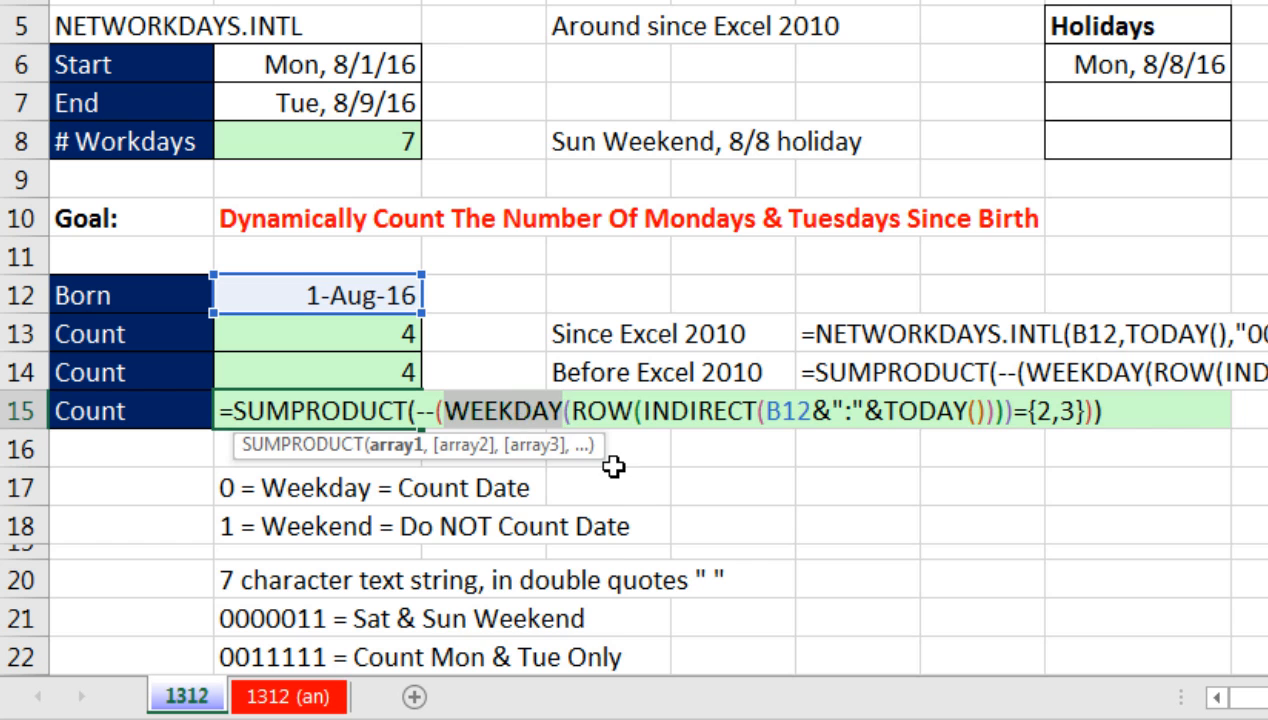
# Replace WEEKDAY with TEXT in the B15 formula and add "ddd" as the format text after the ROW expression.
pyautogui.write('Text')
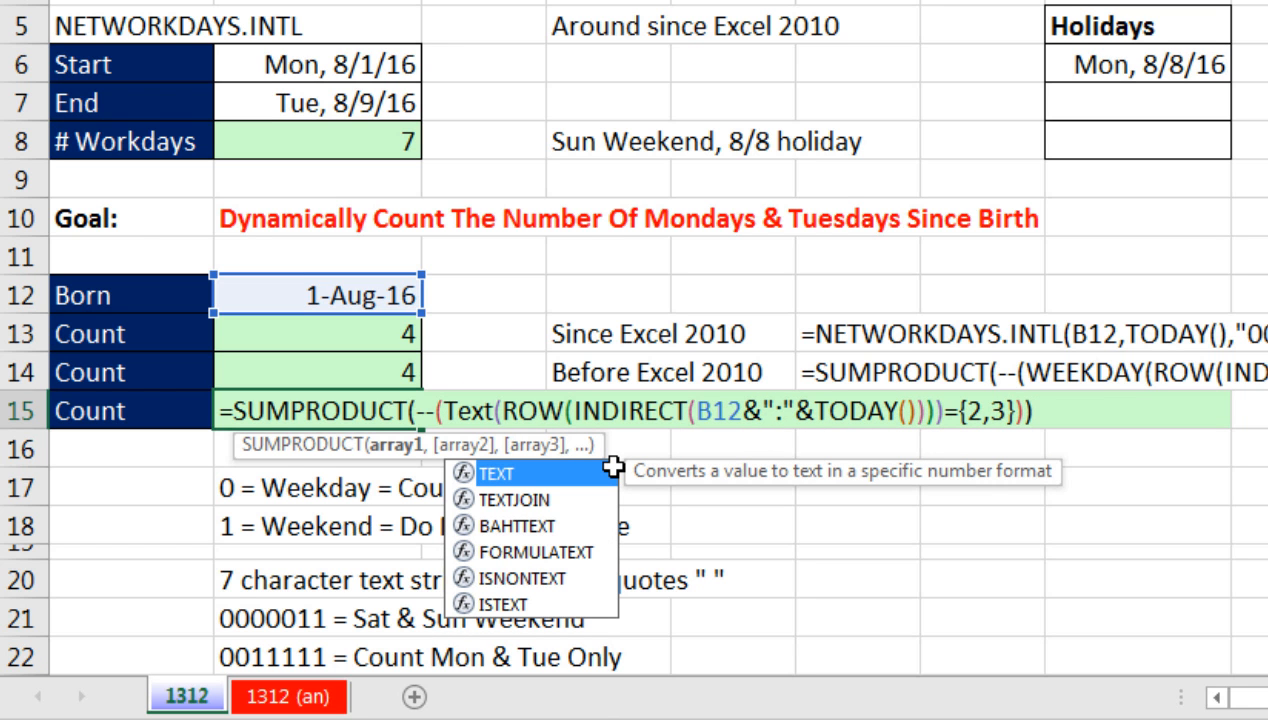
pyautogui.press('BackSpace')
pyautogui.press('BackSpace')
pyautogui.press('BackSpace')
pyautogui.press('BackSpace')
pyautogui.write('TEXT')
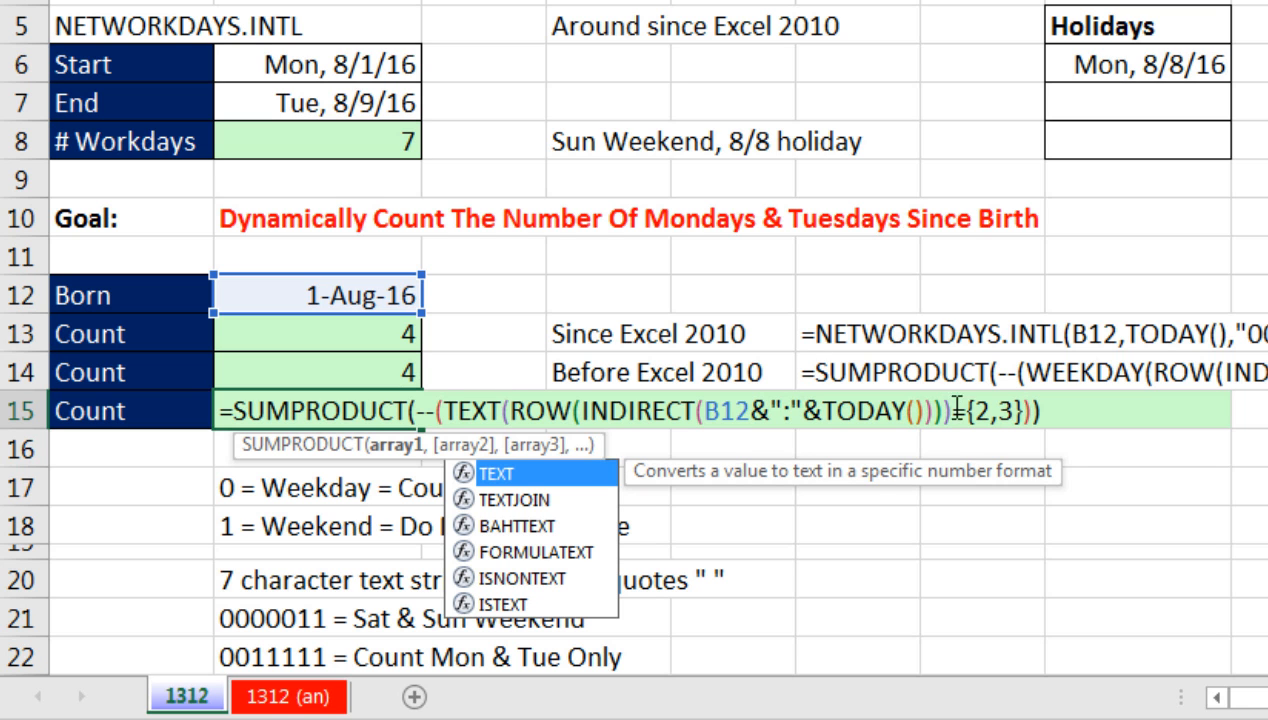
pyautogui.click(508, 424)
pyautogui.click(516, 446)
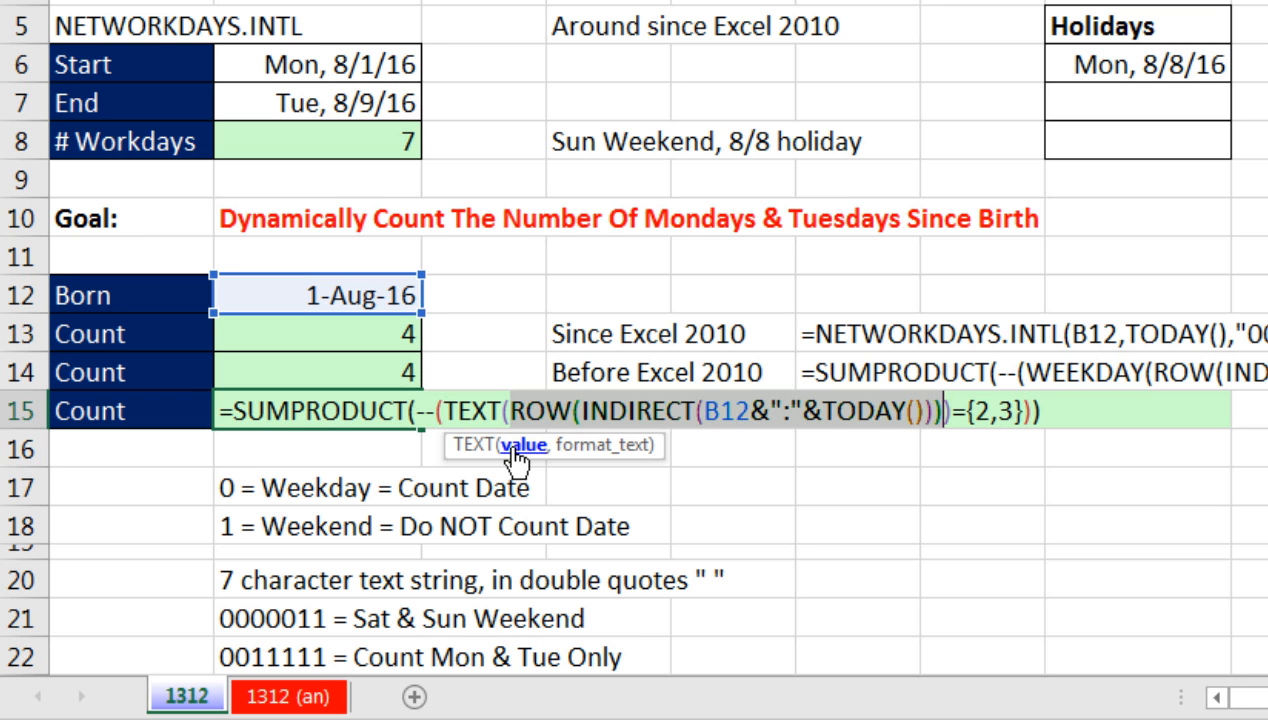
pyautogui.click(944, 411)
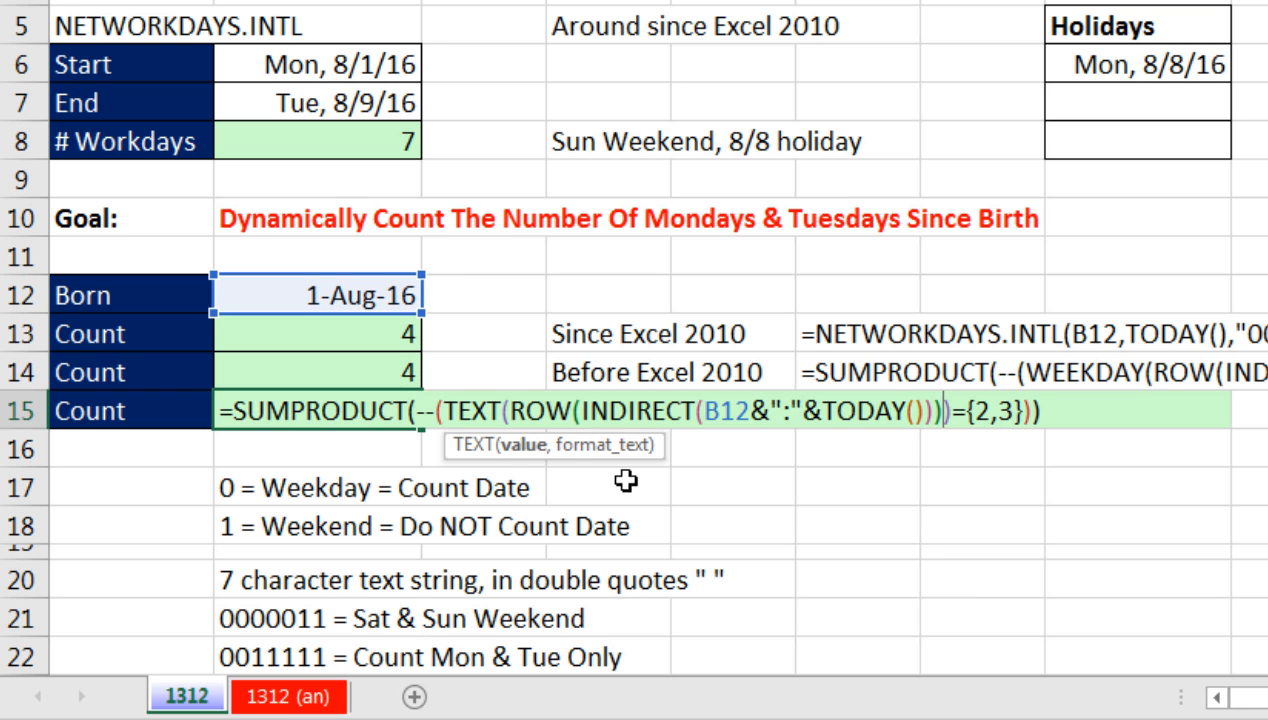
pyautogui.write(',"')
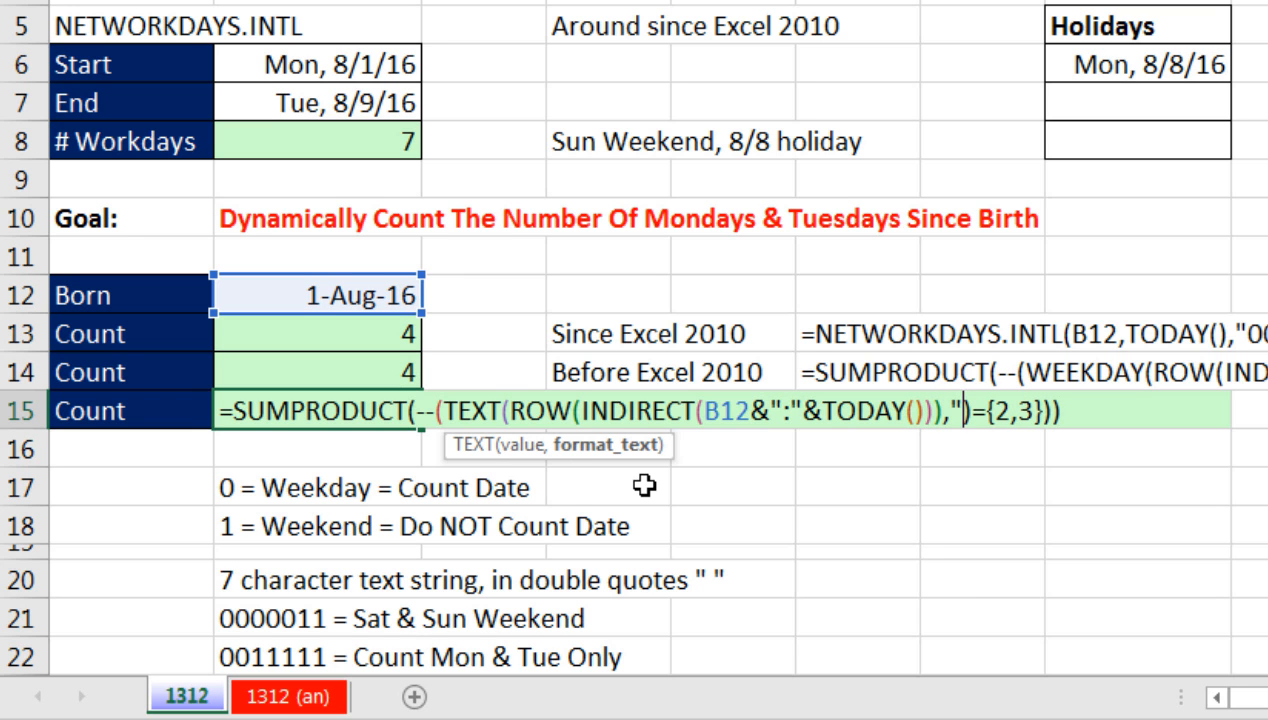
pyautogui.write('ddd"')
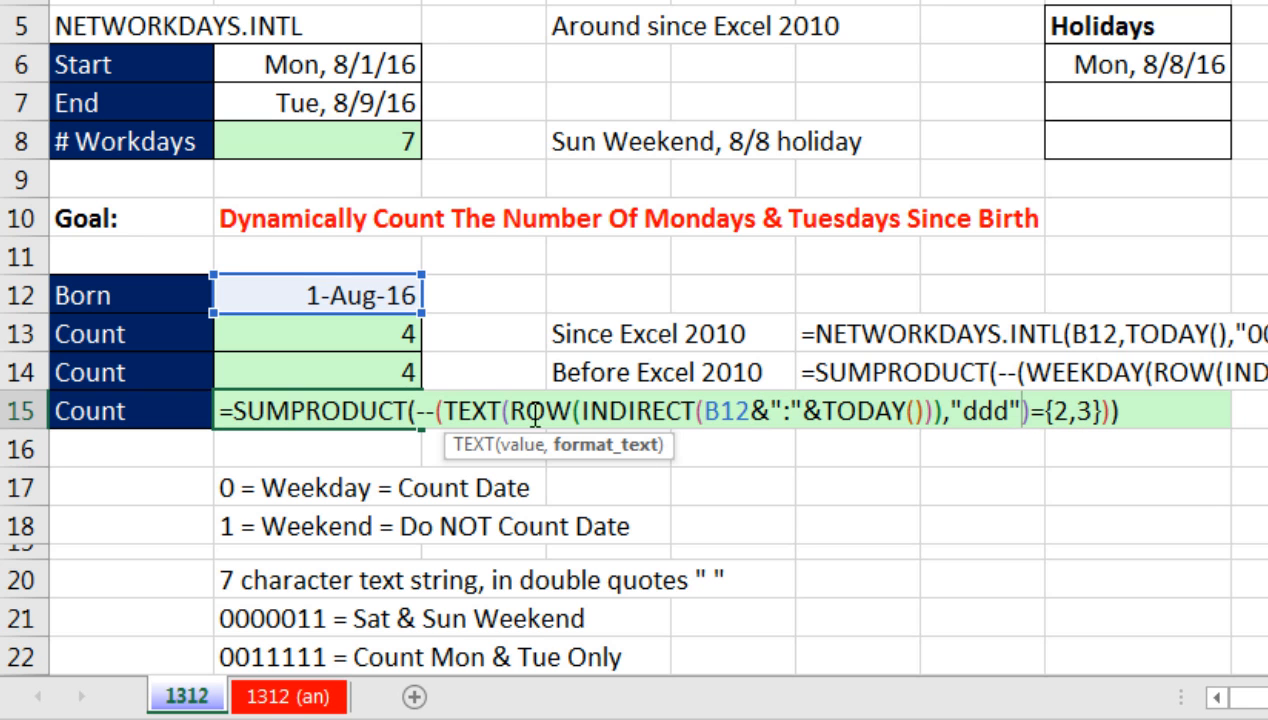
# Evaluate the TEXT expression inside the B15 formula to inspect its array of day names, and restore the expression.
pyautogui.moveTo(444, 410); pyautogui.dragTo(1030, 408)
pyautogui.press('F9')
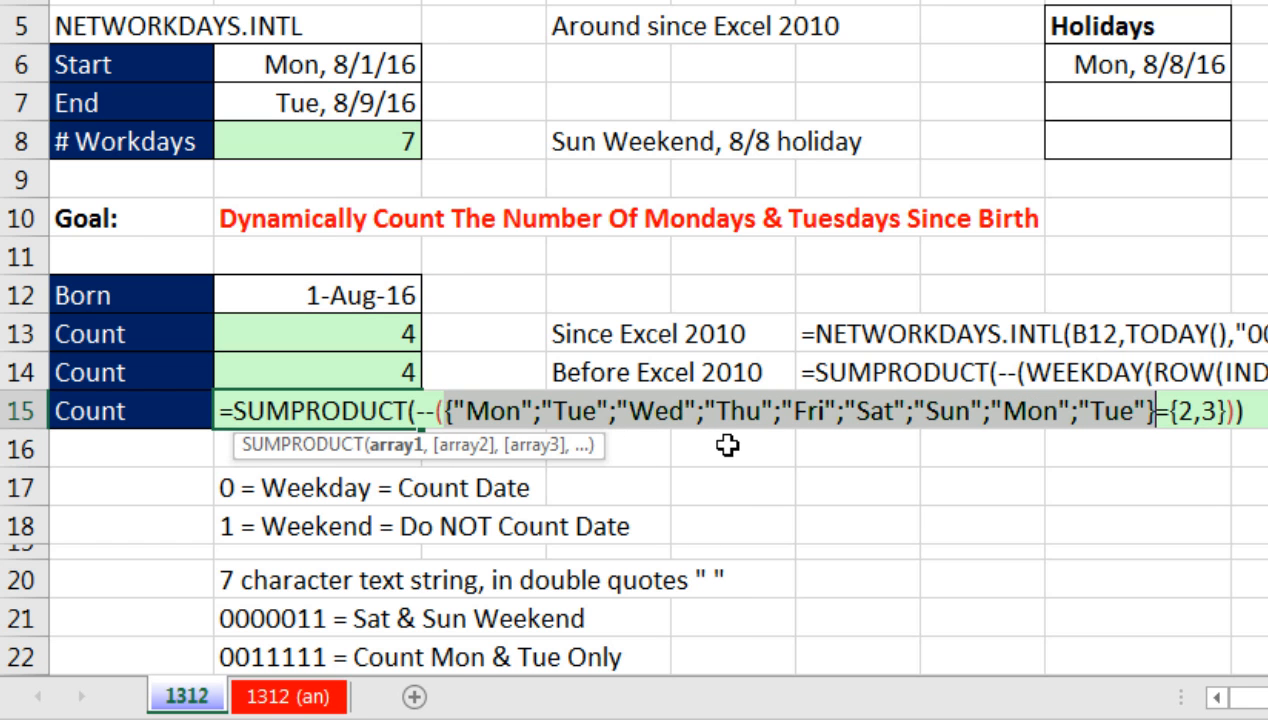
pyautogui.hotkey('ctrl', 'z')
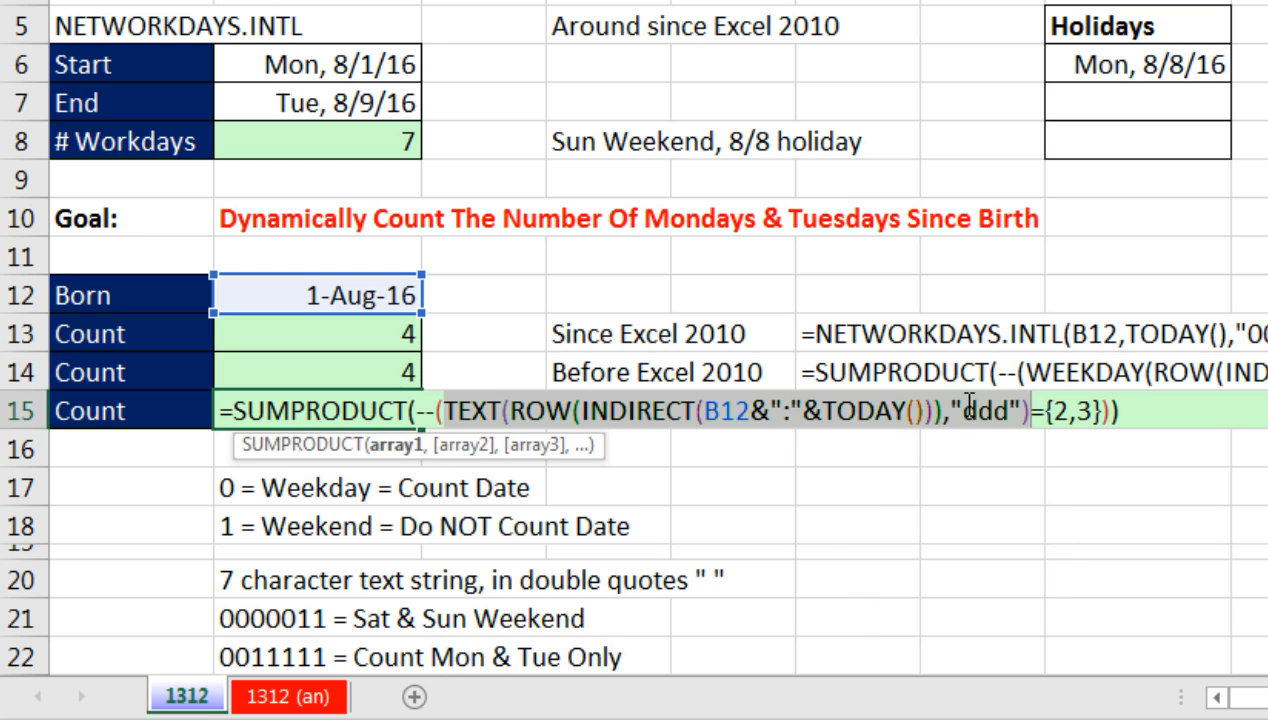
# Change the array constant in the B15 formula to {"Mon","Tue"} and enter the formula.
pyautogui.moveTo(1047, 412); pyautogui.dragTo(1088, 411)
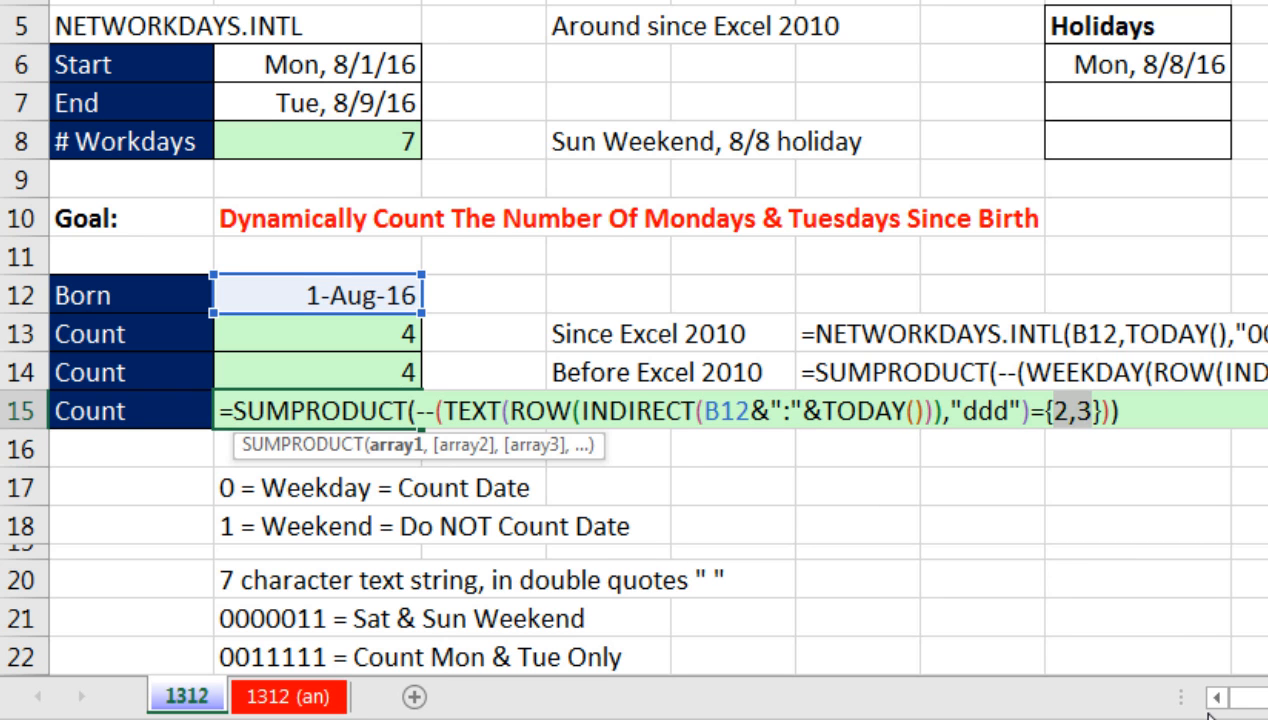
pyautogui.write('"')
pyautogui.write('Mon",')
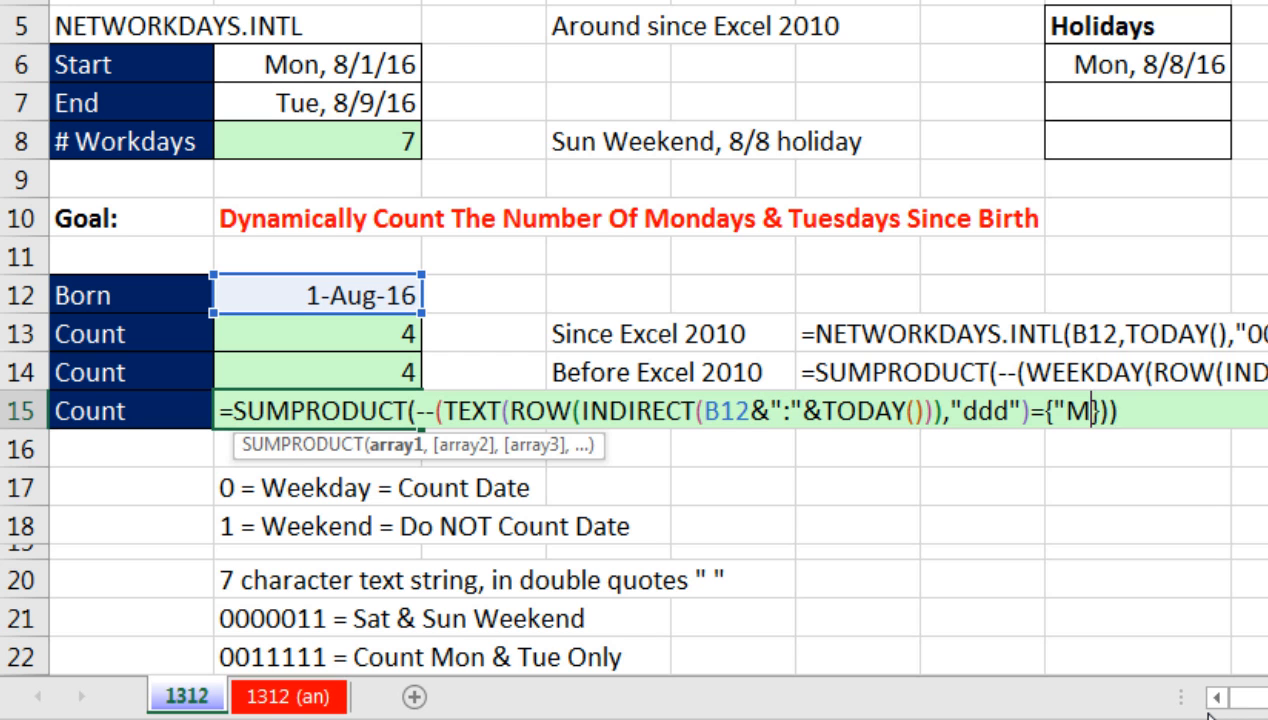
pyautogui.write('"')
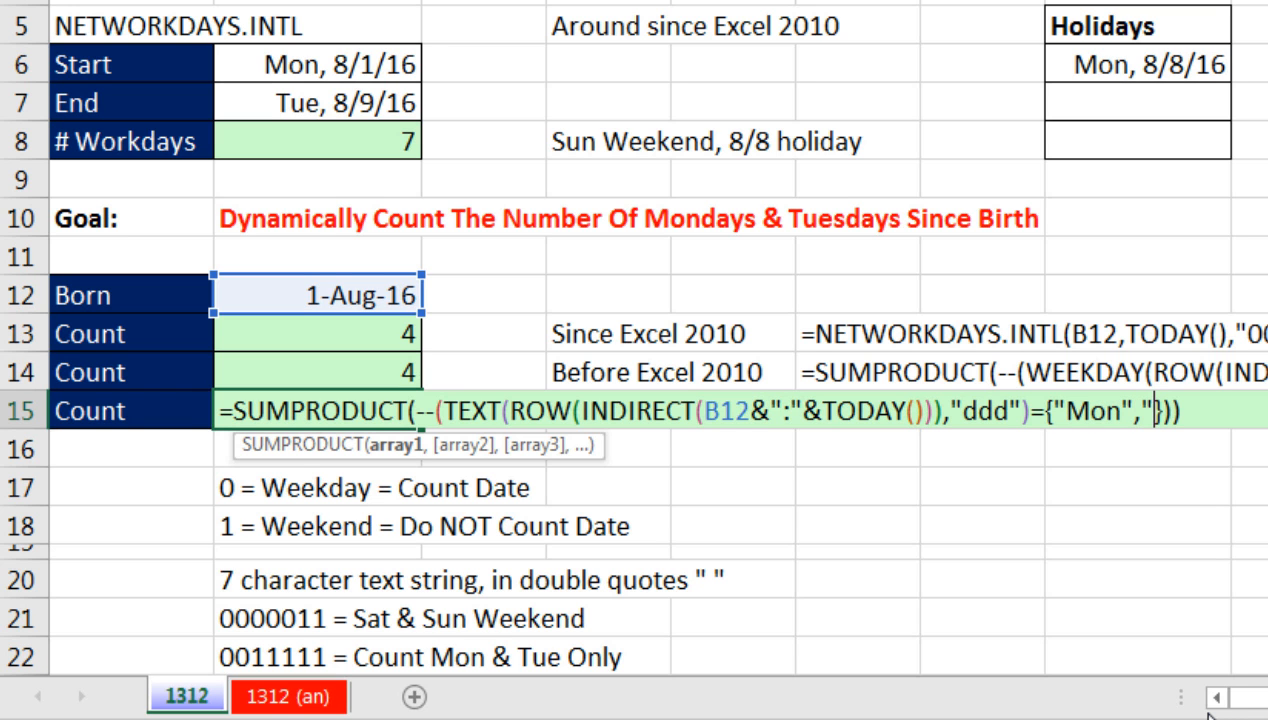
pyautogui.write('Tue"')
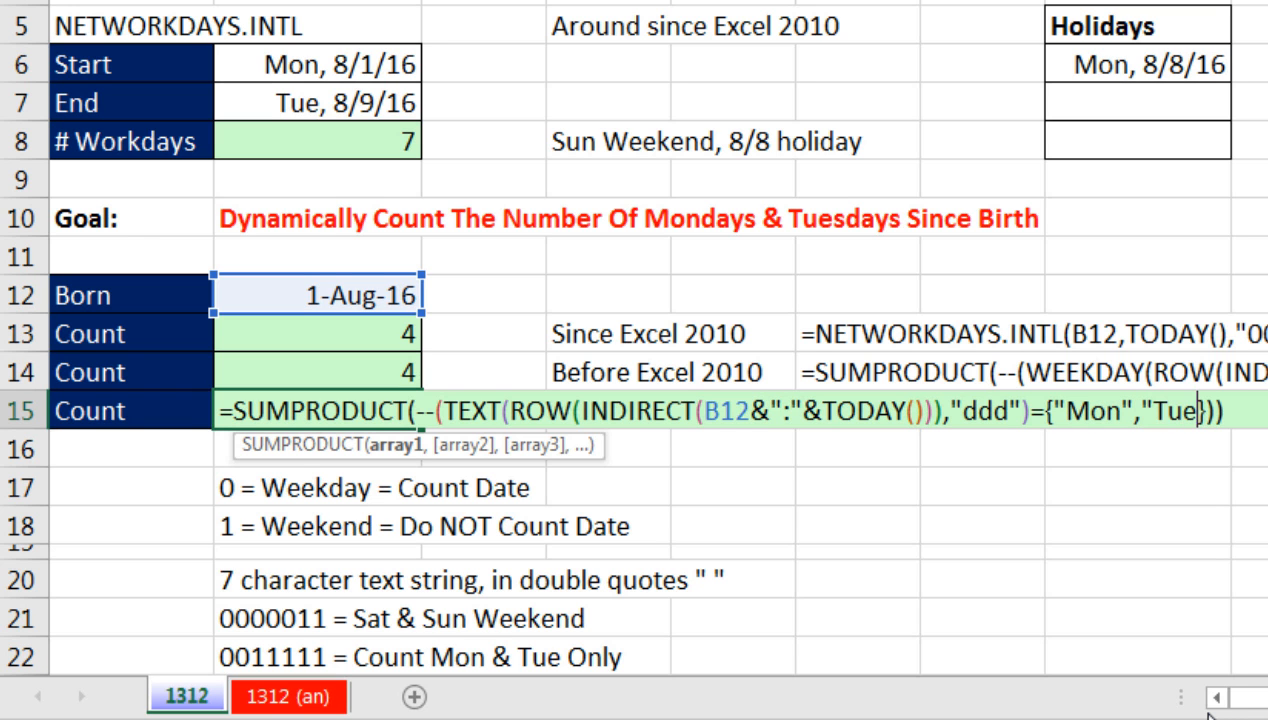
pyautogui.press('Return')
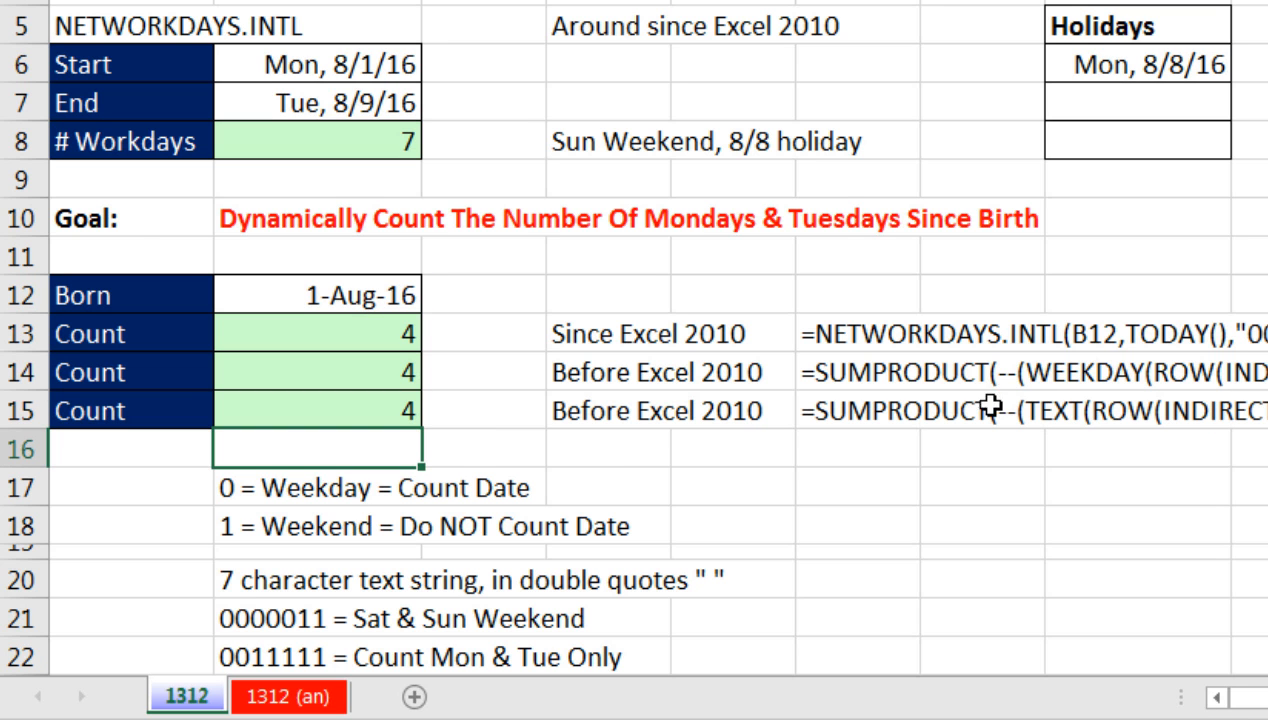
# Enter a different date of birth in cell B12 to test the three count formulas.
pyautogui.click(368, 282)
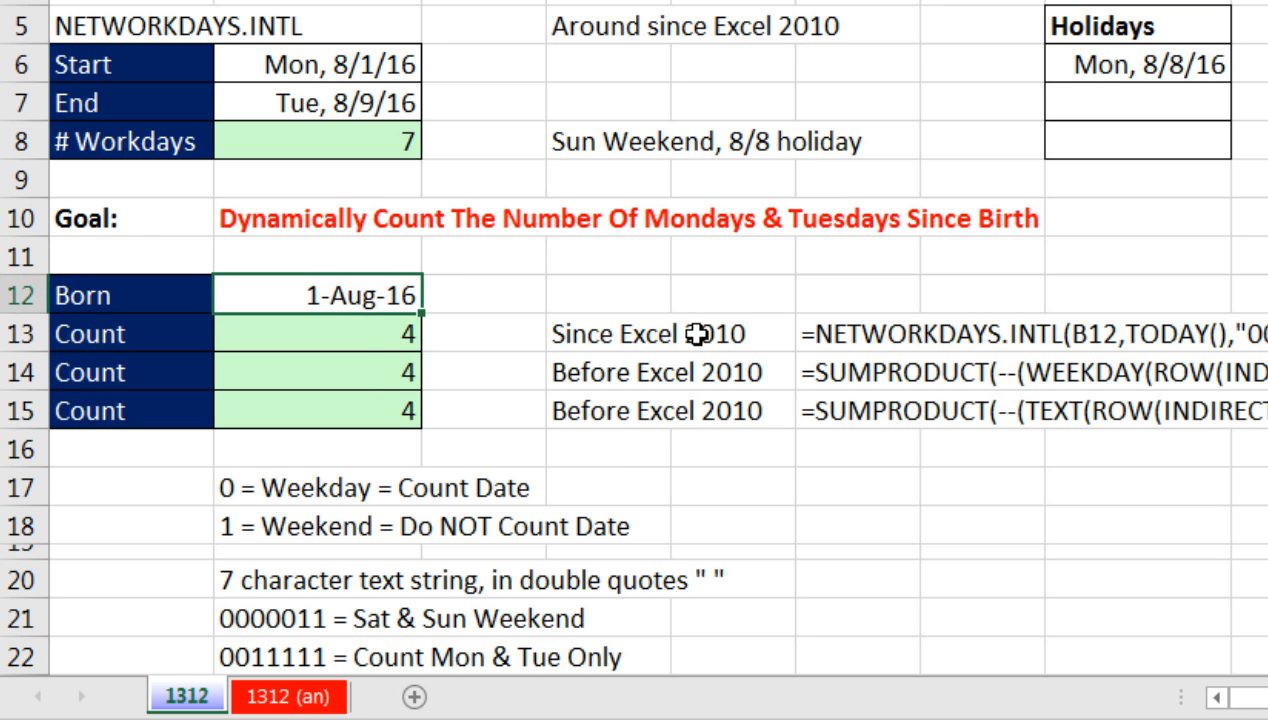
pyautogui.write('8/4/84')
pyautogui.press('Return')
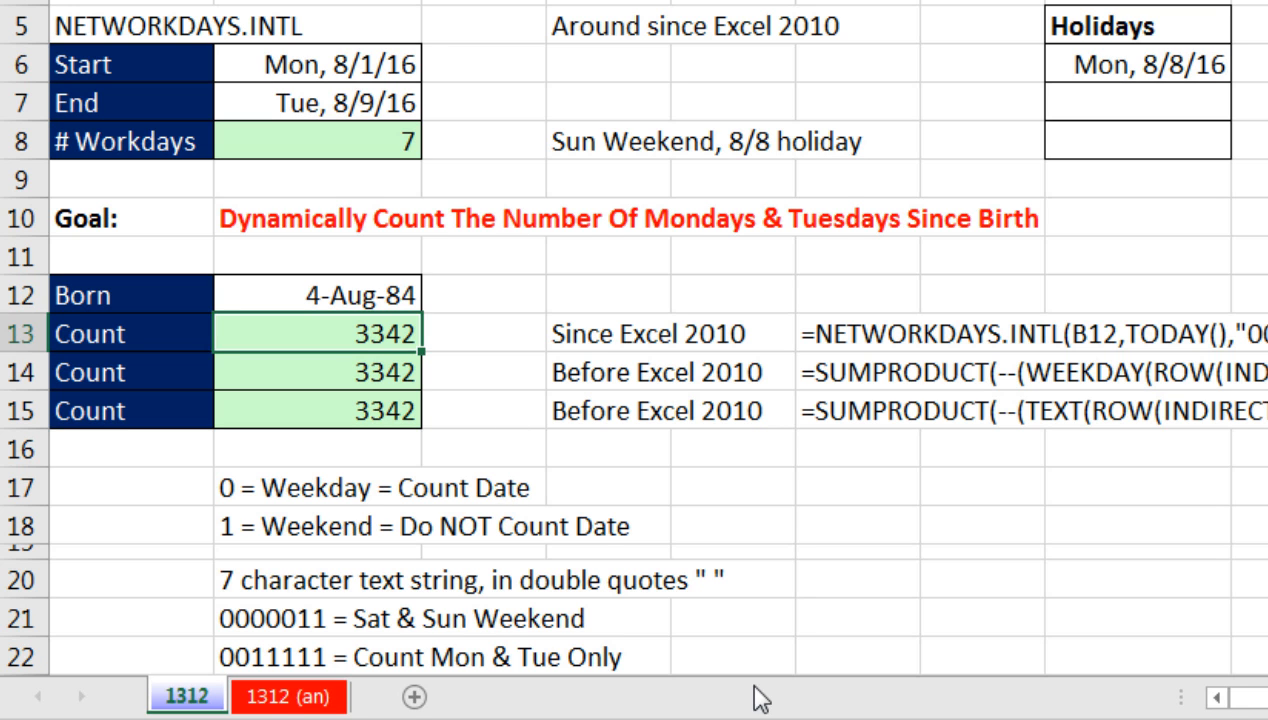
# Open the Monday and Tuesday count formulas in B15, B14 and B13 in turn to review them.
pyautogui.press('Down')
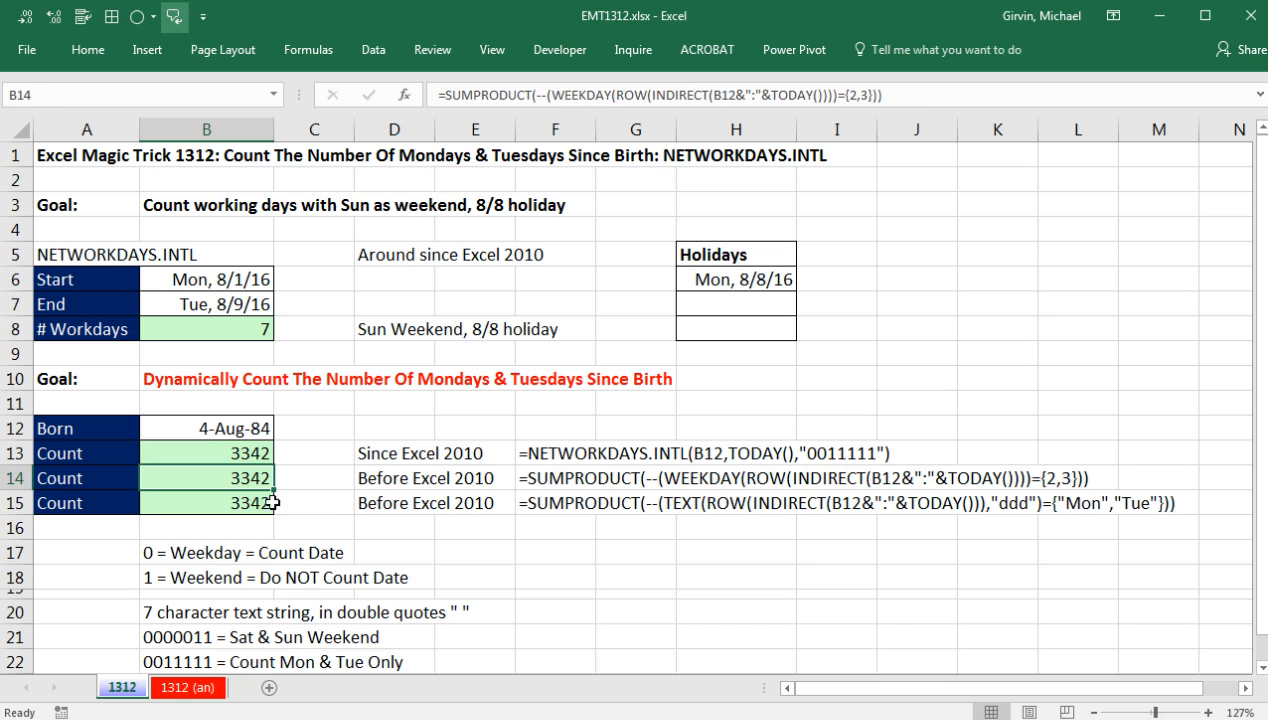
pyautogui.doubleClick(400, 405)
pyautogui.press('Escape')
pyautogui.doubleClick(243, 478)
pyautogui.press('Escape')
pyautogui.doubleClick(241, 452)
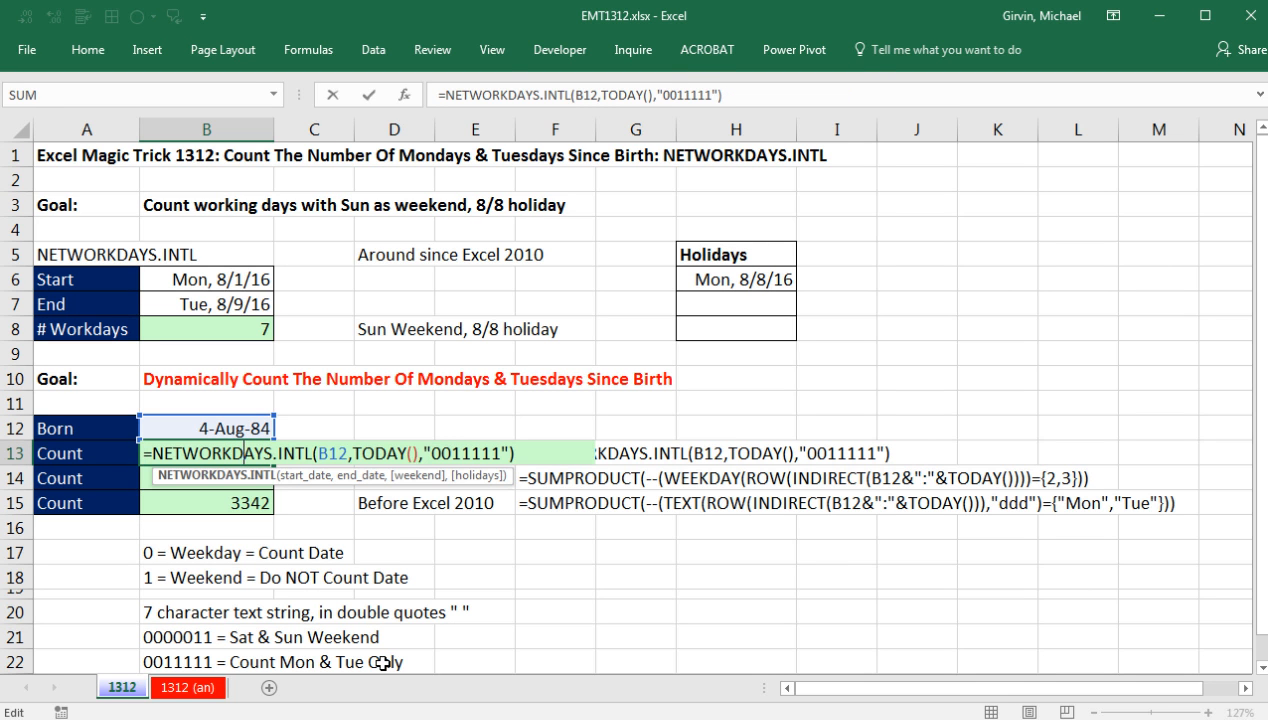